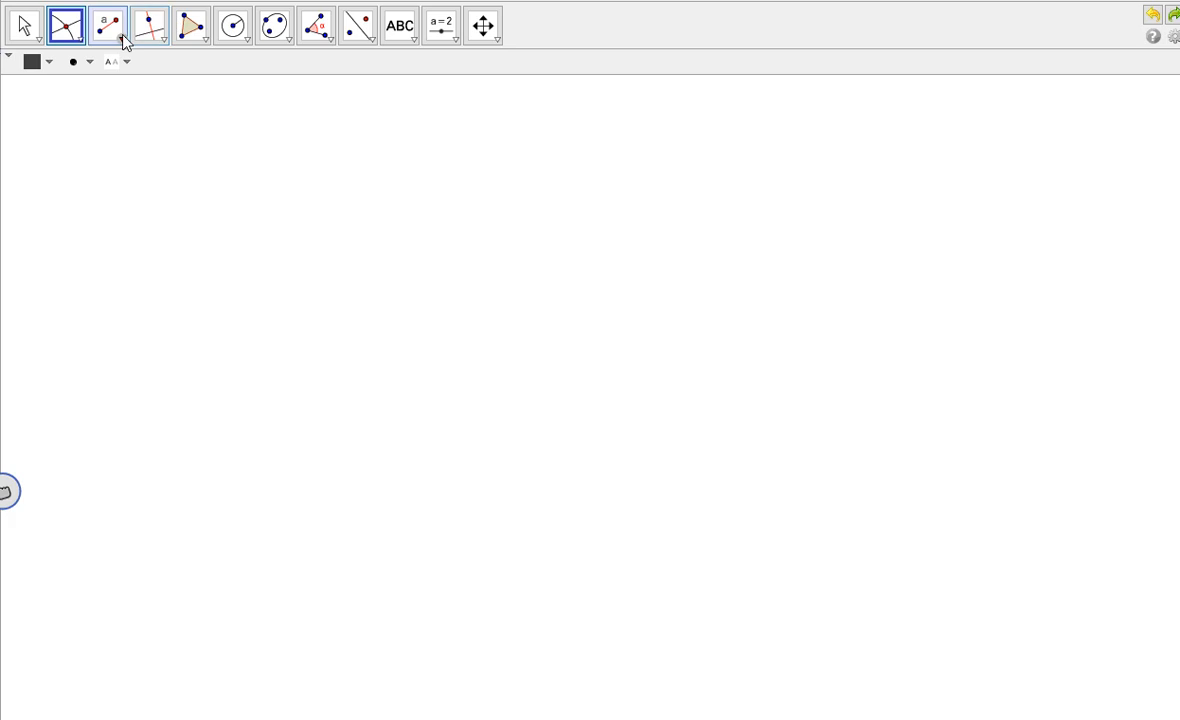
Draw a horizontal segment of given length across the lower middle of the empty drawing area.
left_click(123, 40)
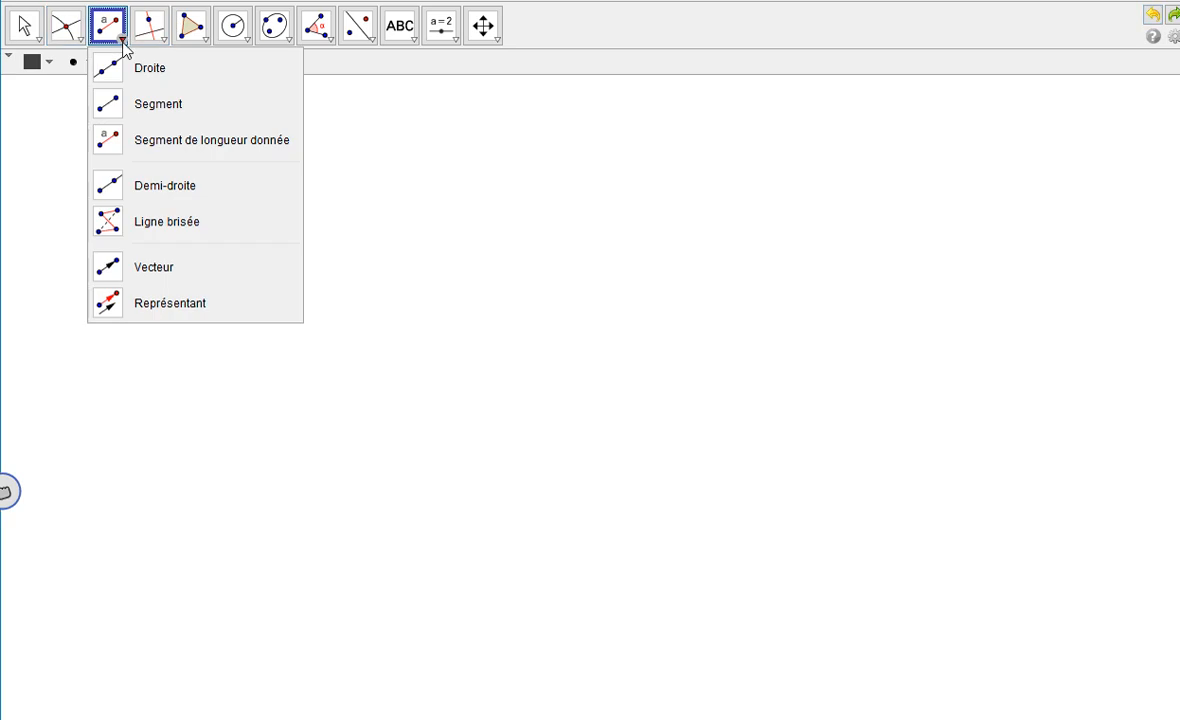
left_click(163, 145)
left_click(381, 521)
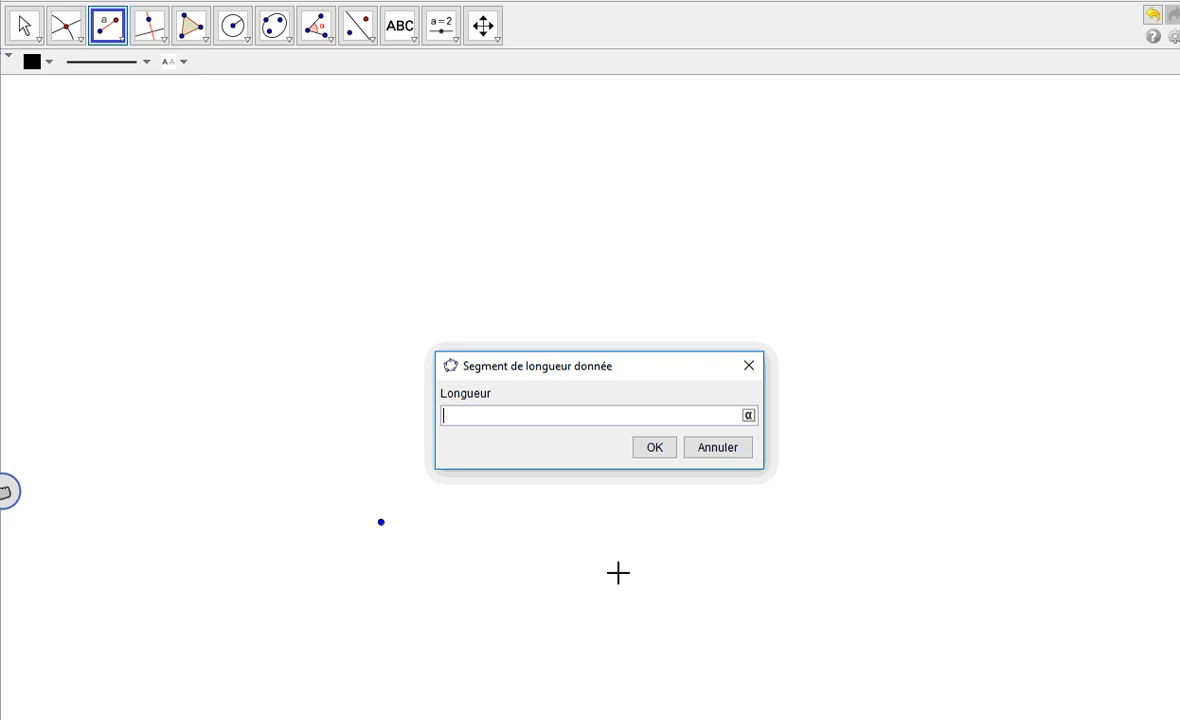
key("Return")
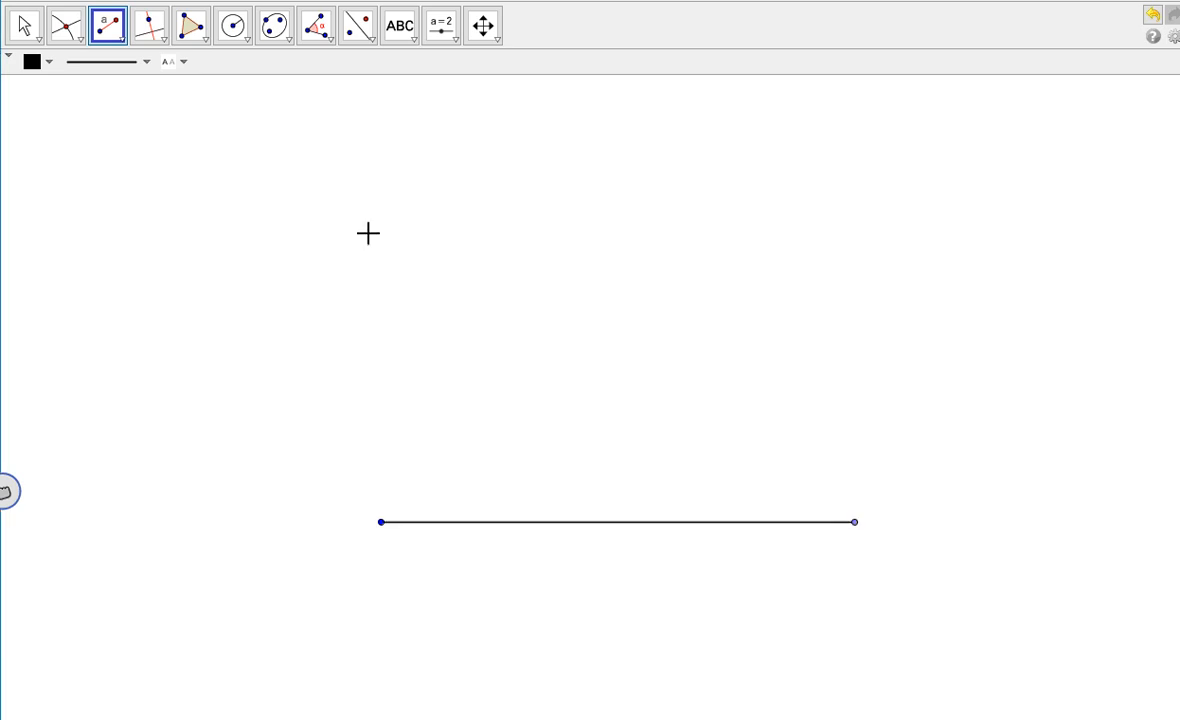
Draw a circle of radius 8 centred on the segment's left endpoint and a smaller fixed-radius circle centred on its right endpoint.
left_click(247, 40)
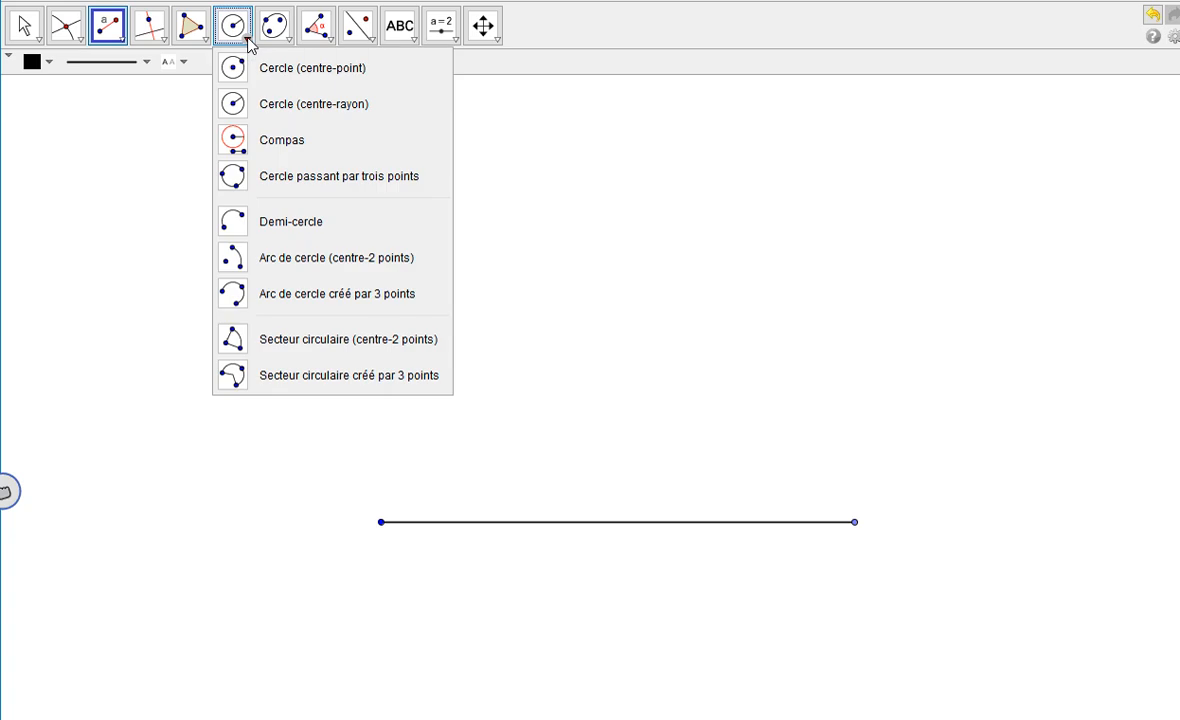
left_click(265, 105)
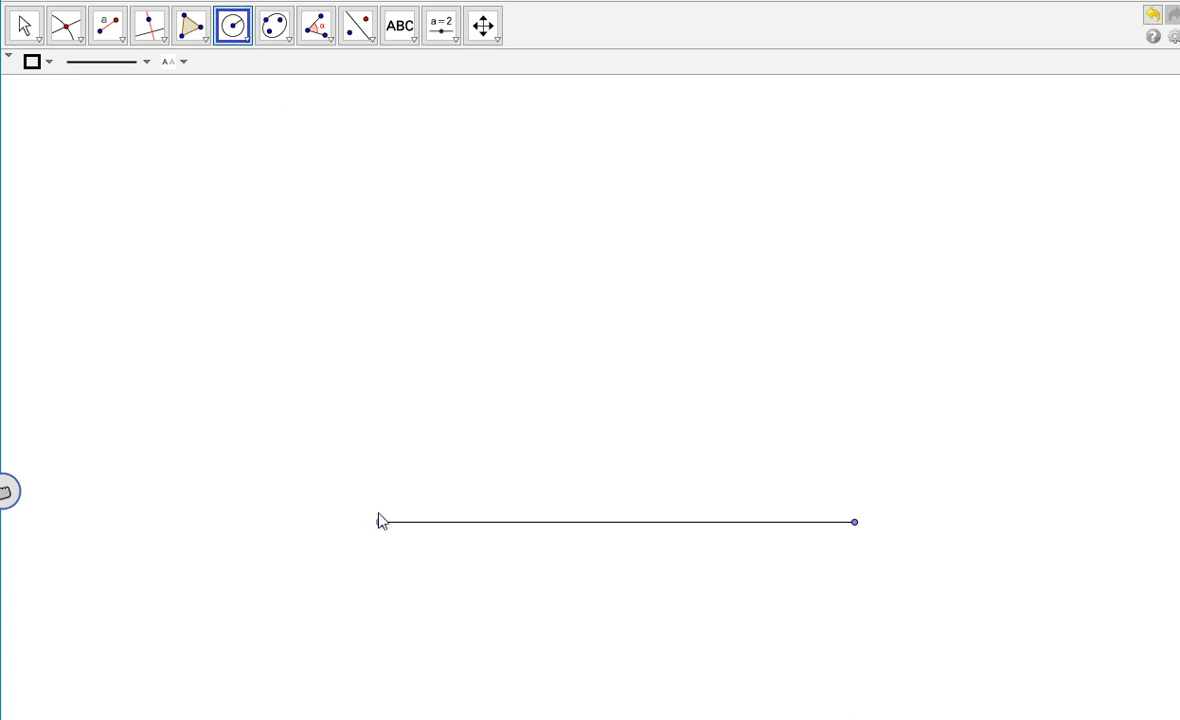
left_click(381, 522)
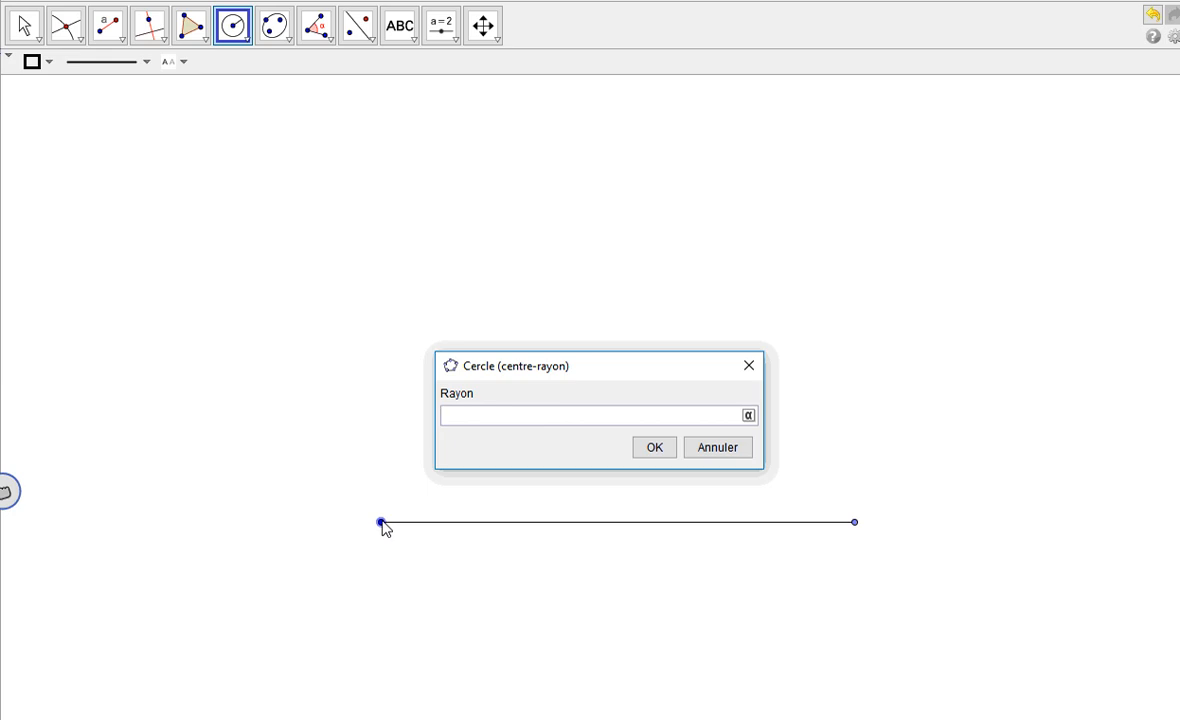
left_click(654, 447)
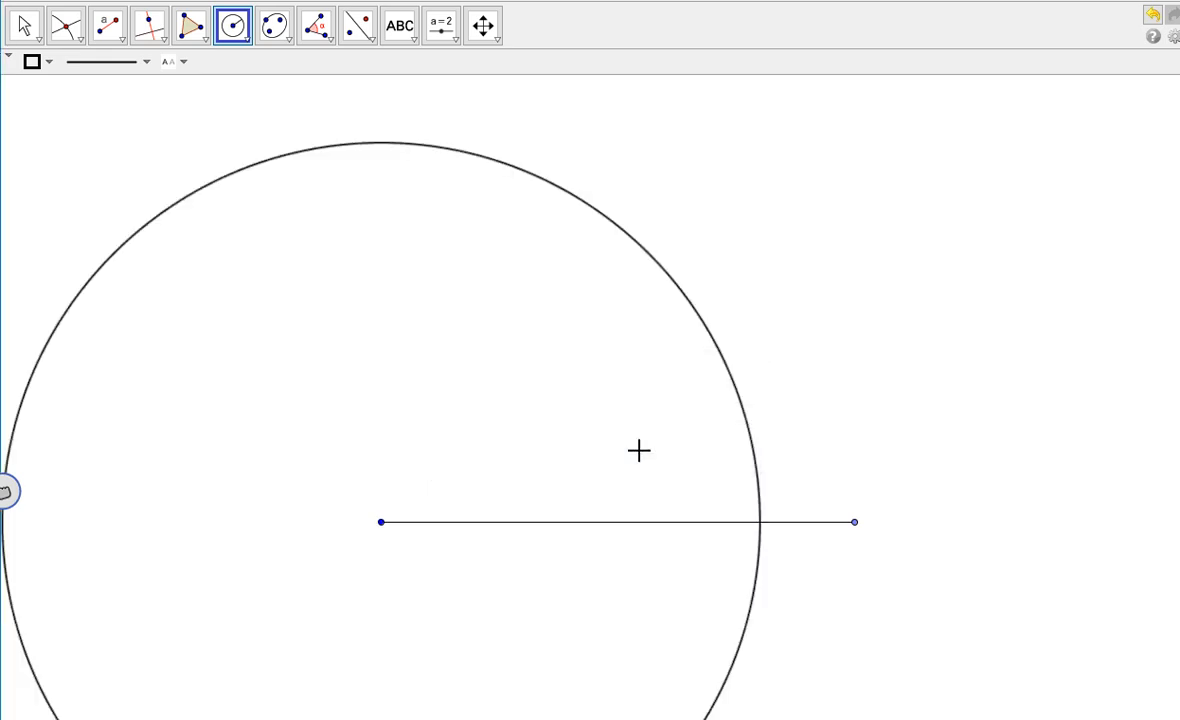
left_click(855, 522)
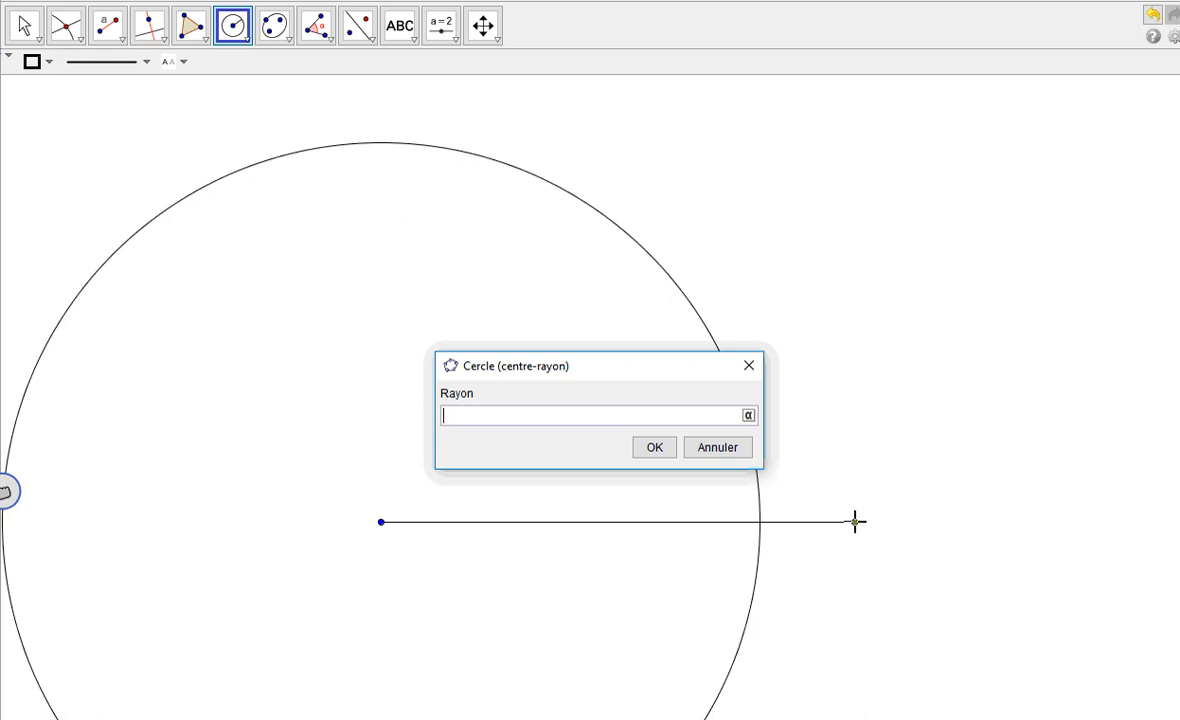
left_click(664, 448)
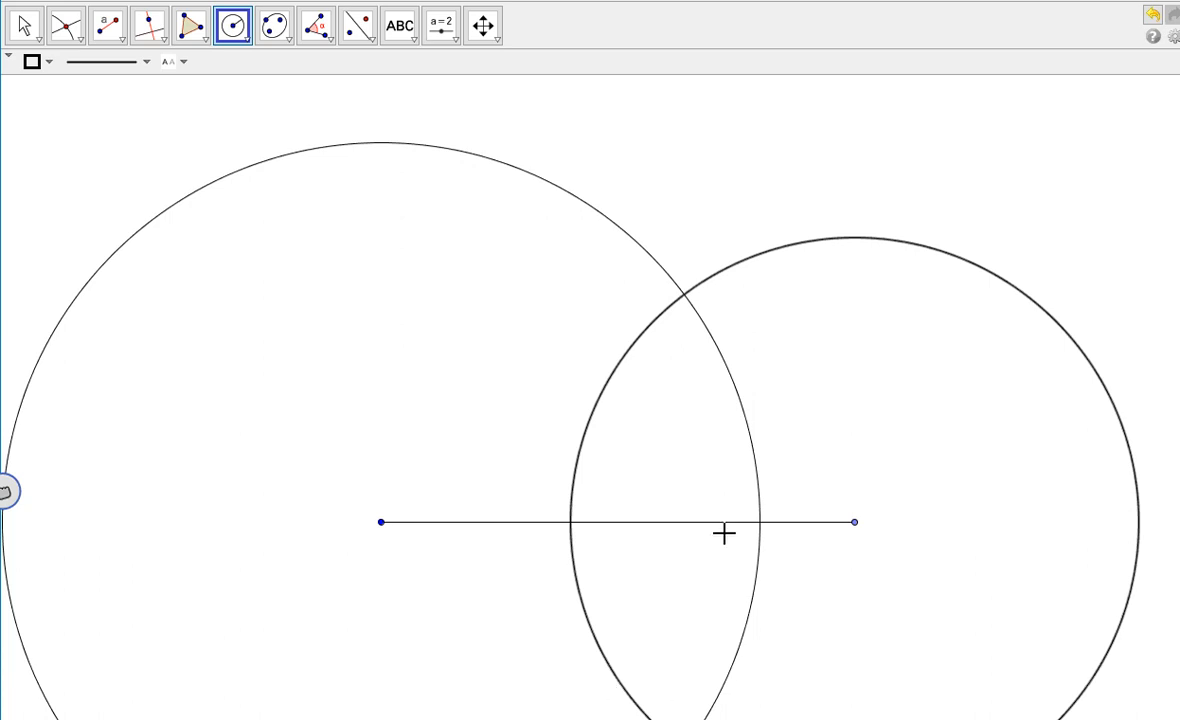
Mark the upper intersection point of the two circles.
left_click(68, 37)
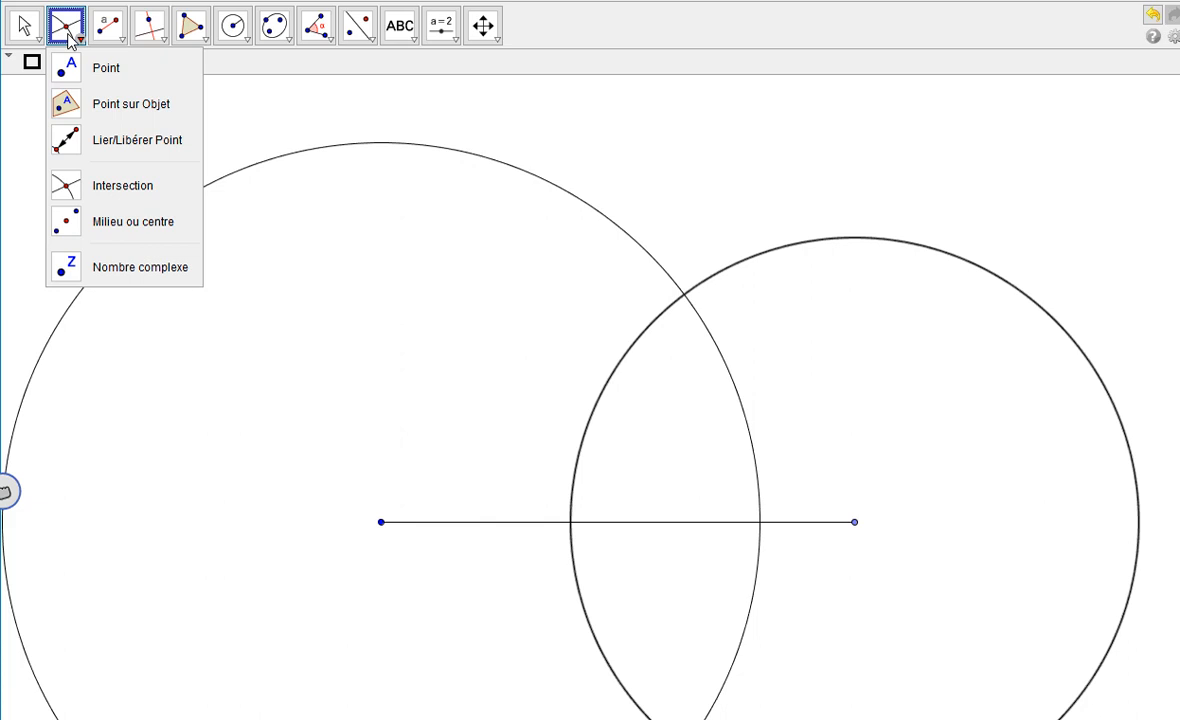
left_click(92, 188)
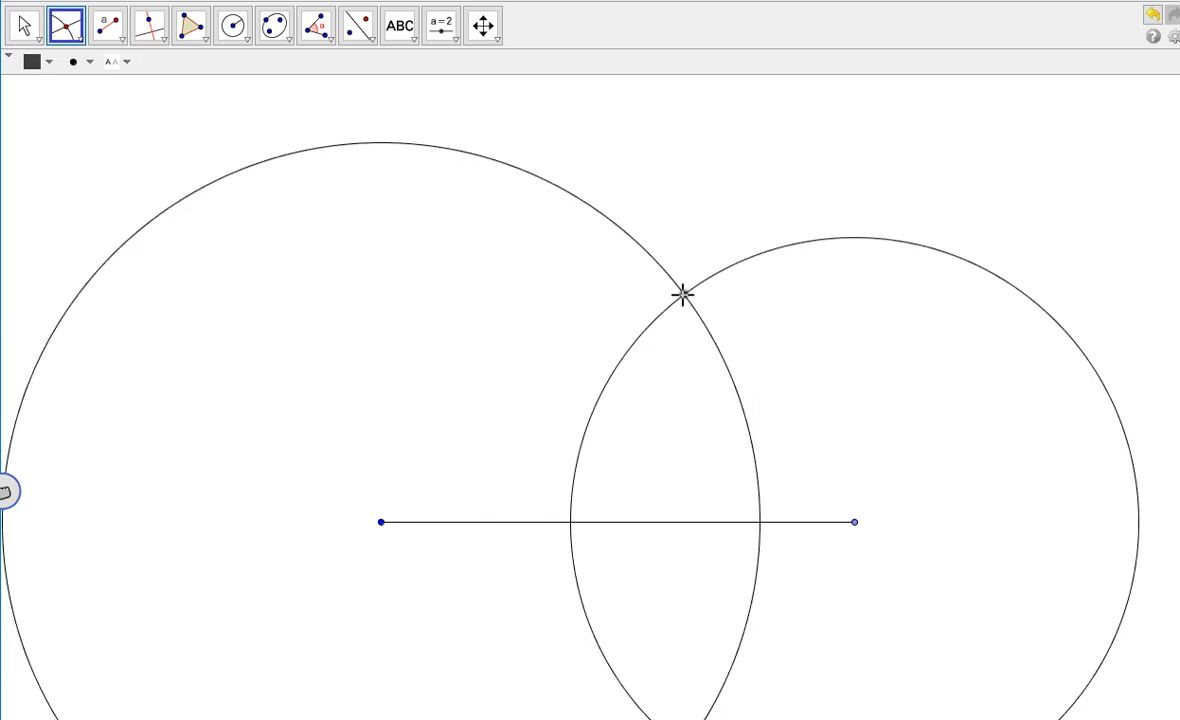
left_click(683, 293)
Create a triangle polygon joining the circles' upper intersection point with the segment's left and right endpoints.
left_click(192, 30)
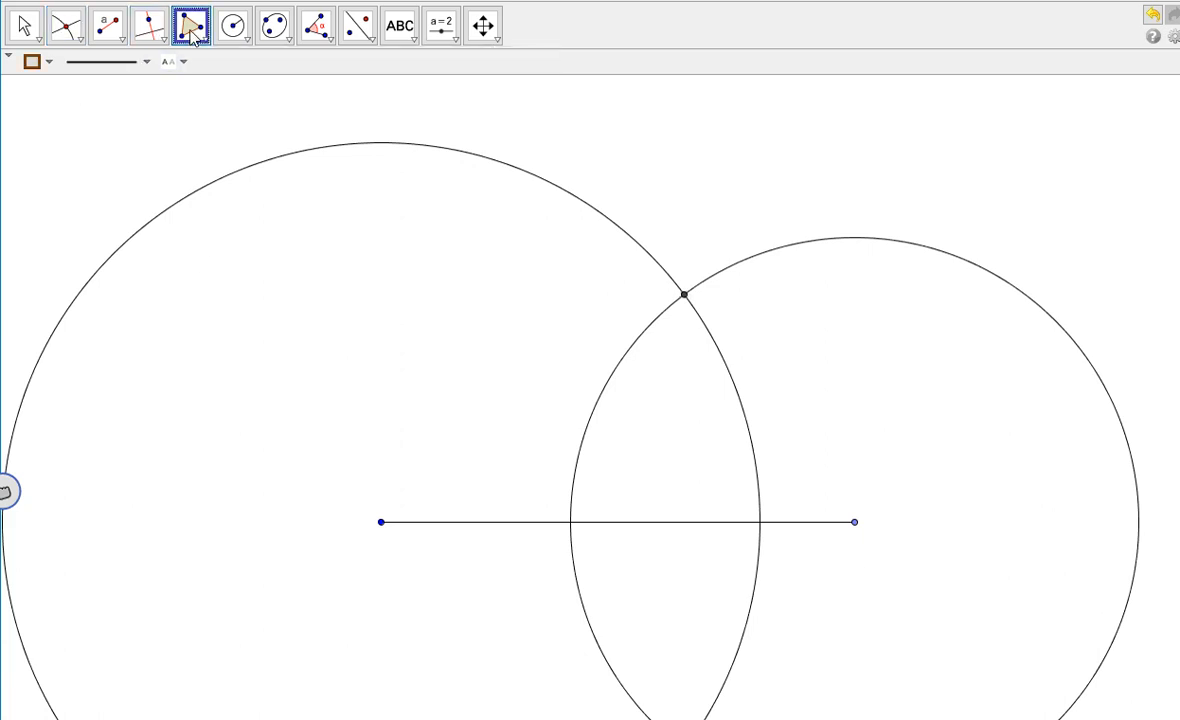
left_click(685, 296)
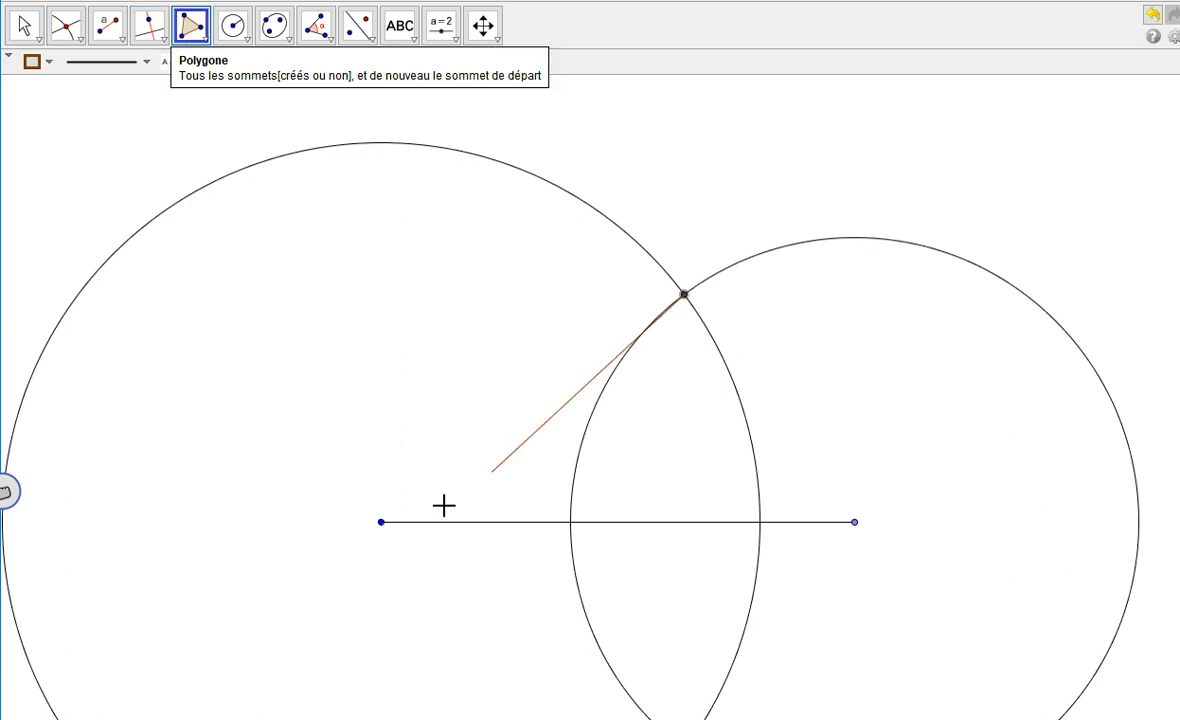
left_click(393, 529)
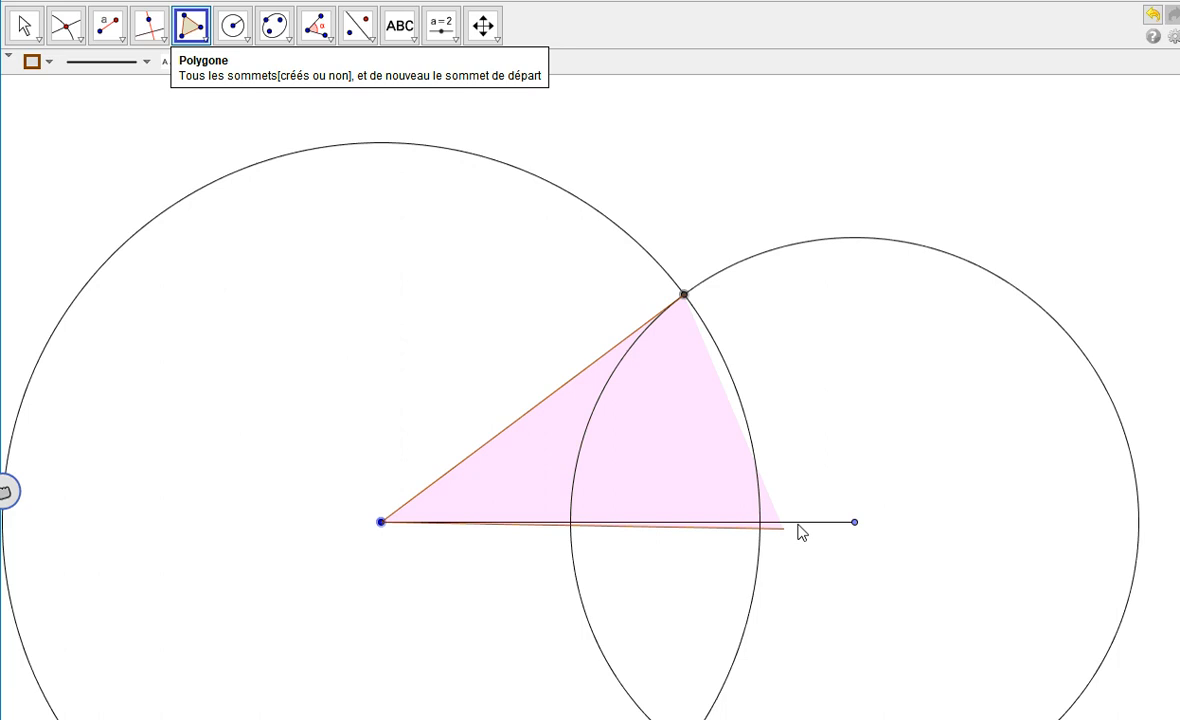
left_click(854, 522)
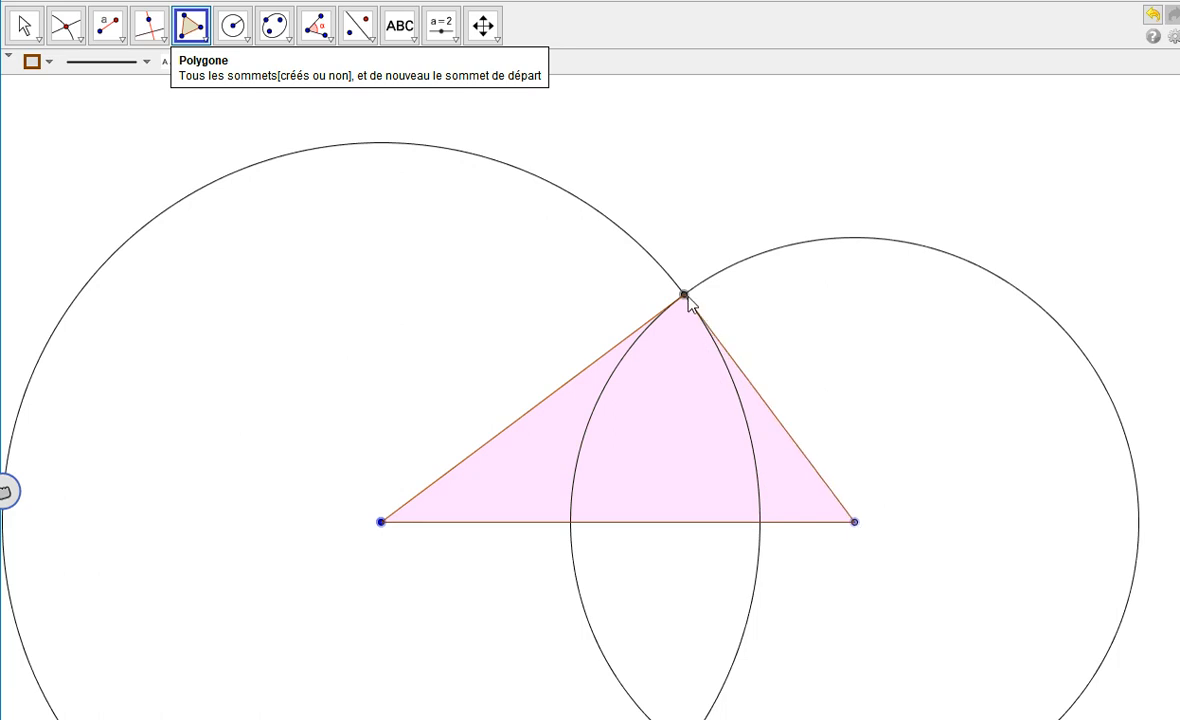
left_click(685, 296)
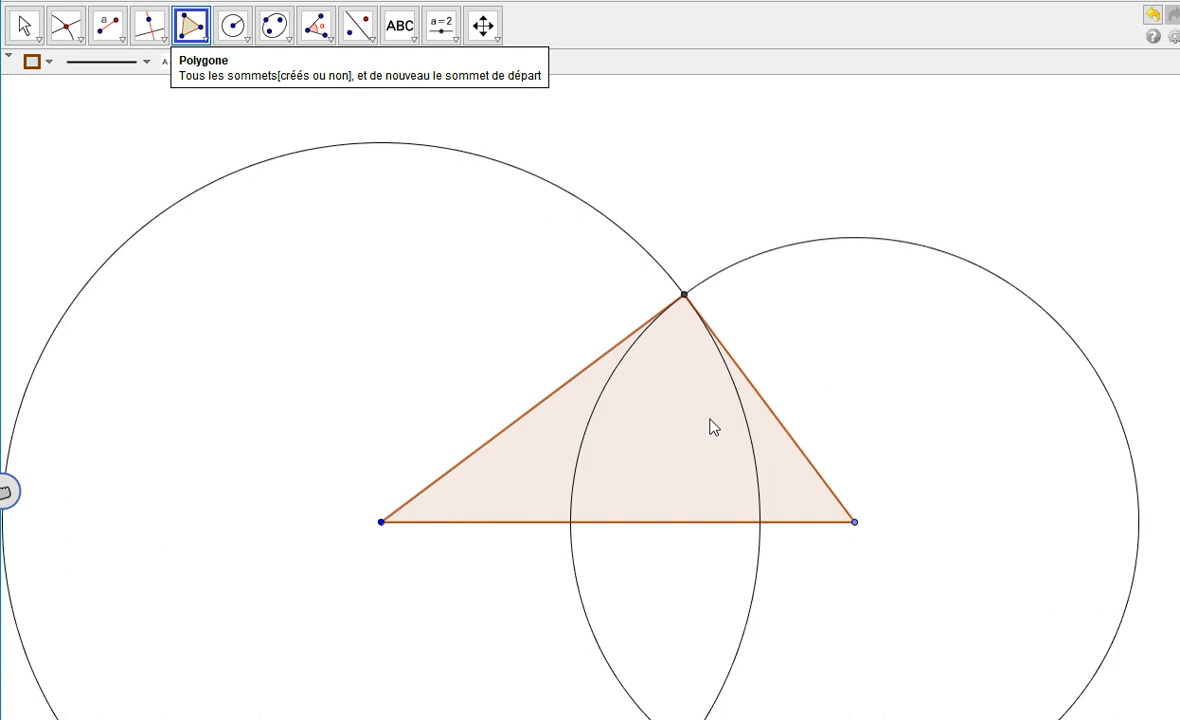
left_click(31, 29)
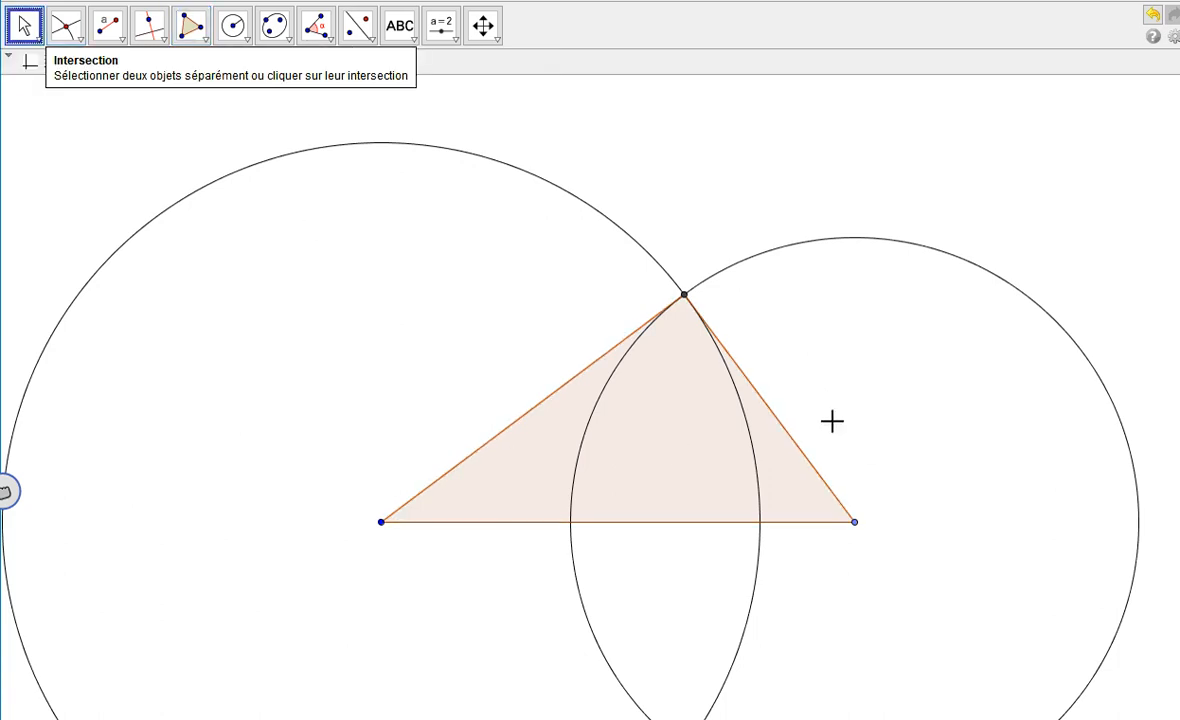
right_click(785, 433)
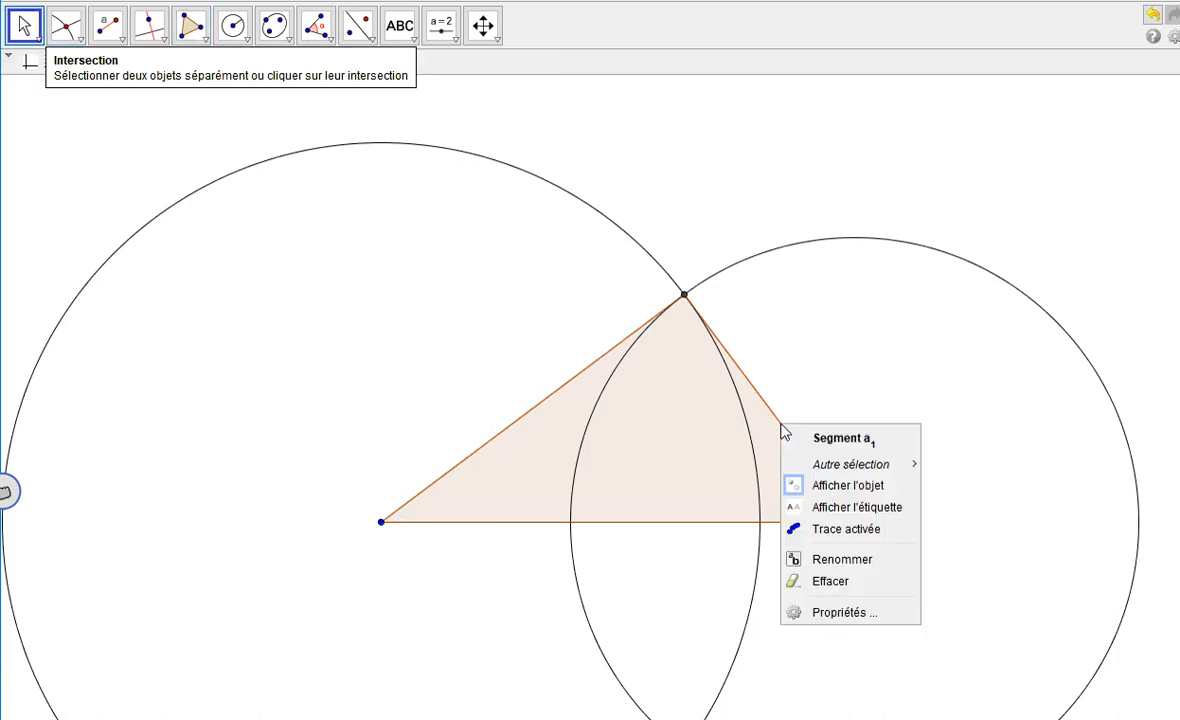
left_click(826, 612)
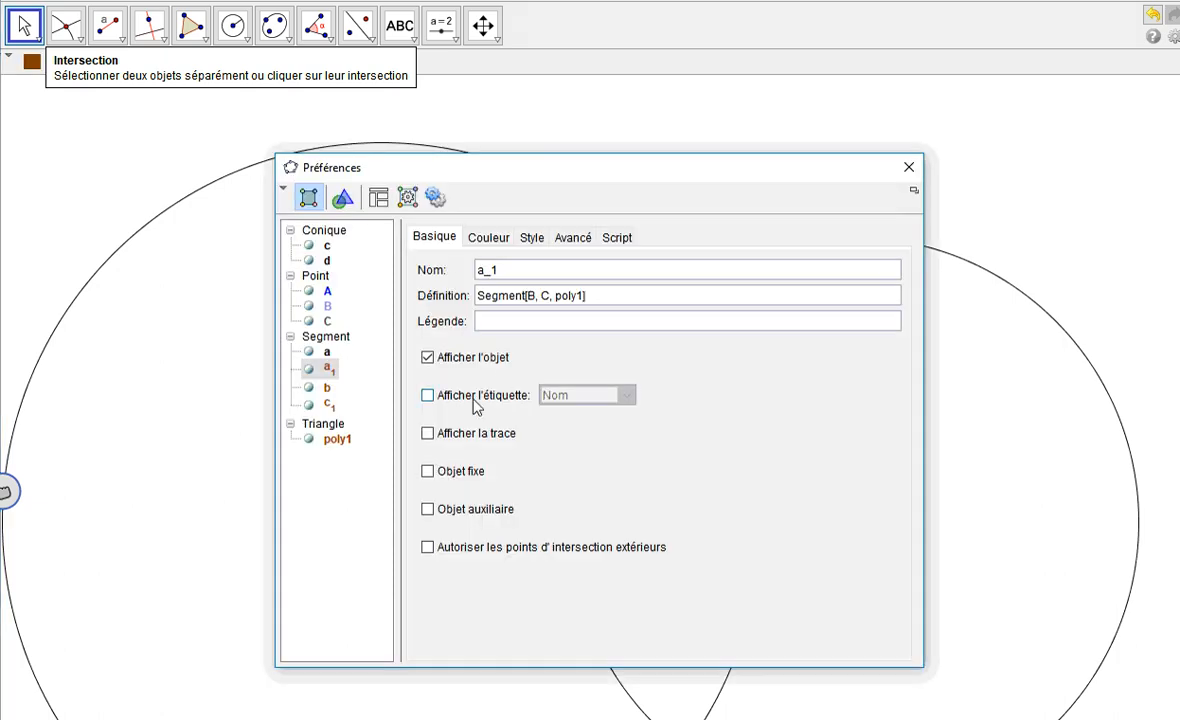
left_click(476, 400)
left_click(565, 395)
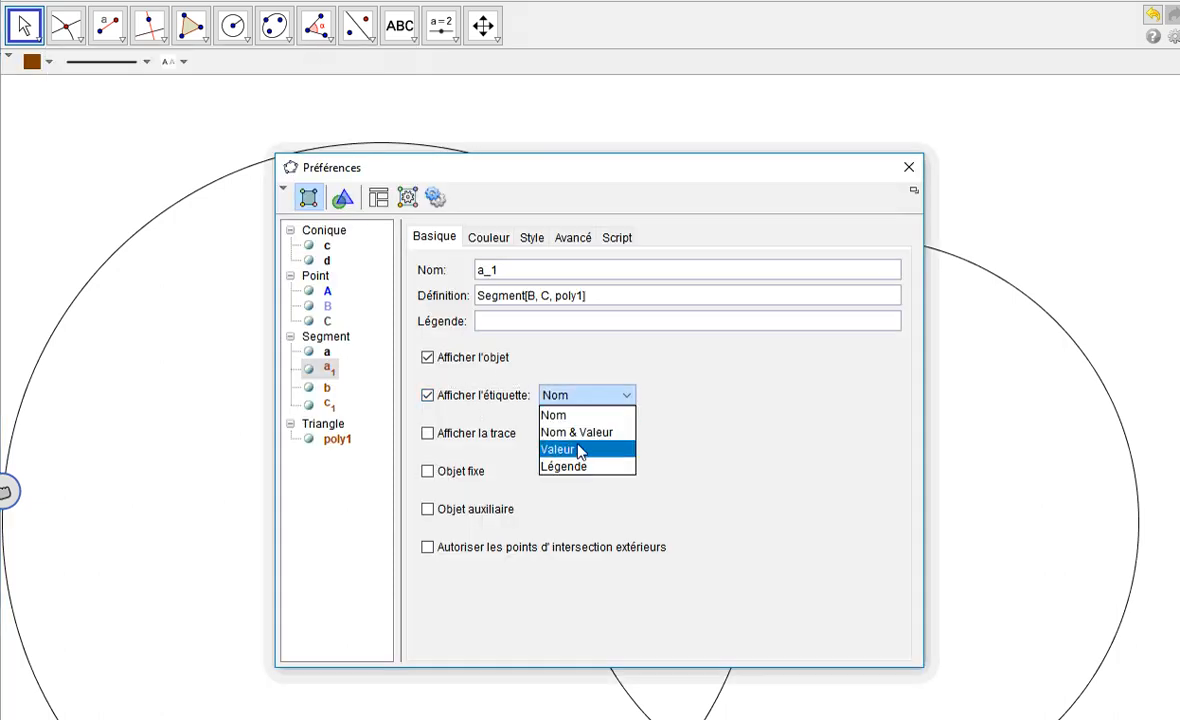
left_click(452, 397)
left_click(909, 170)
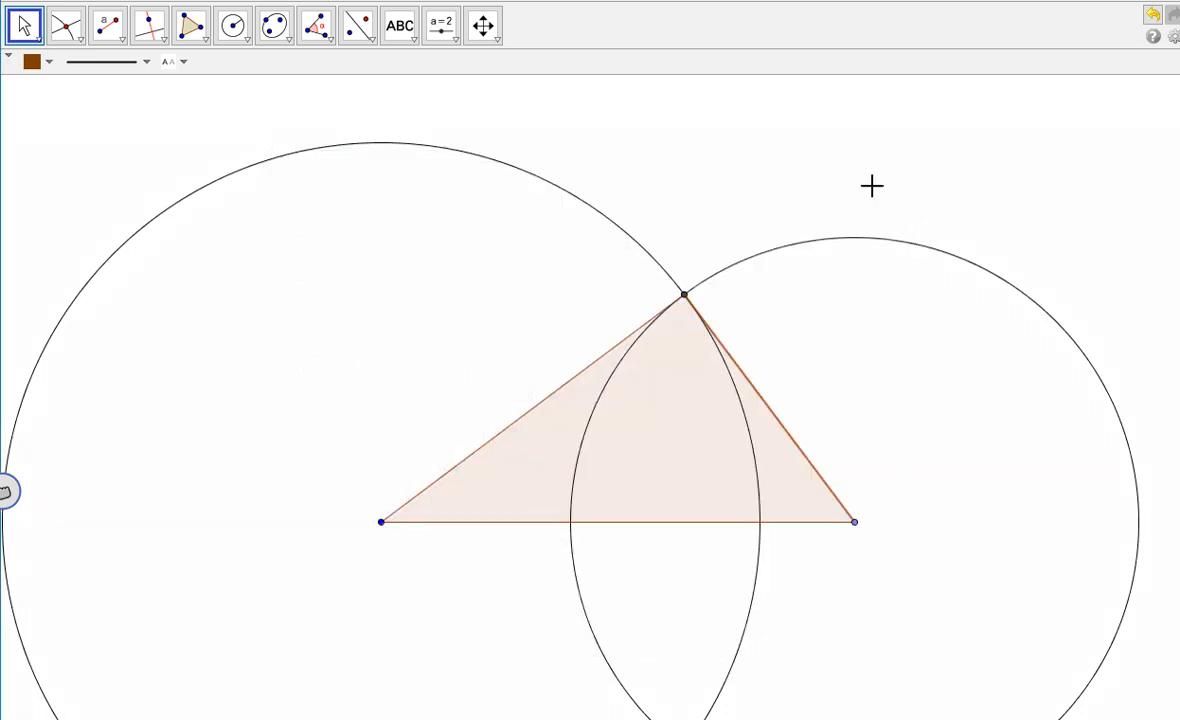
Add length measurements to the three sides of the triangle with the Distance or Length tool.
left_click(328, 37)
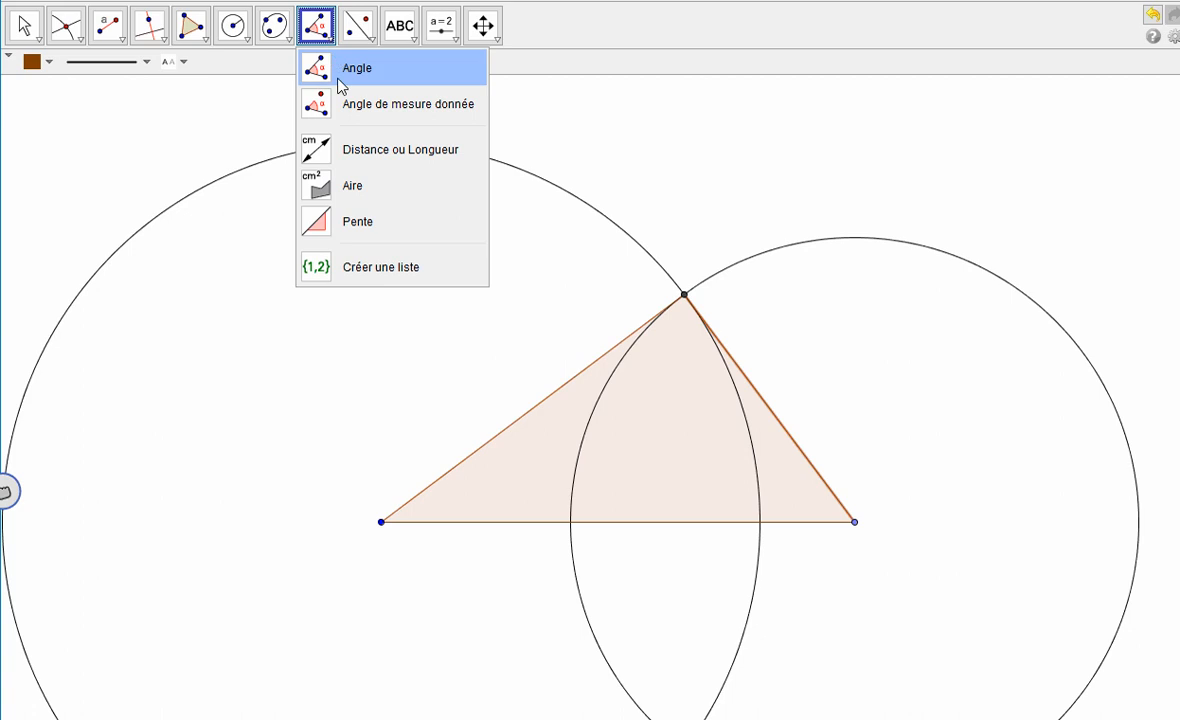
left_click(348, 163)
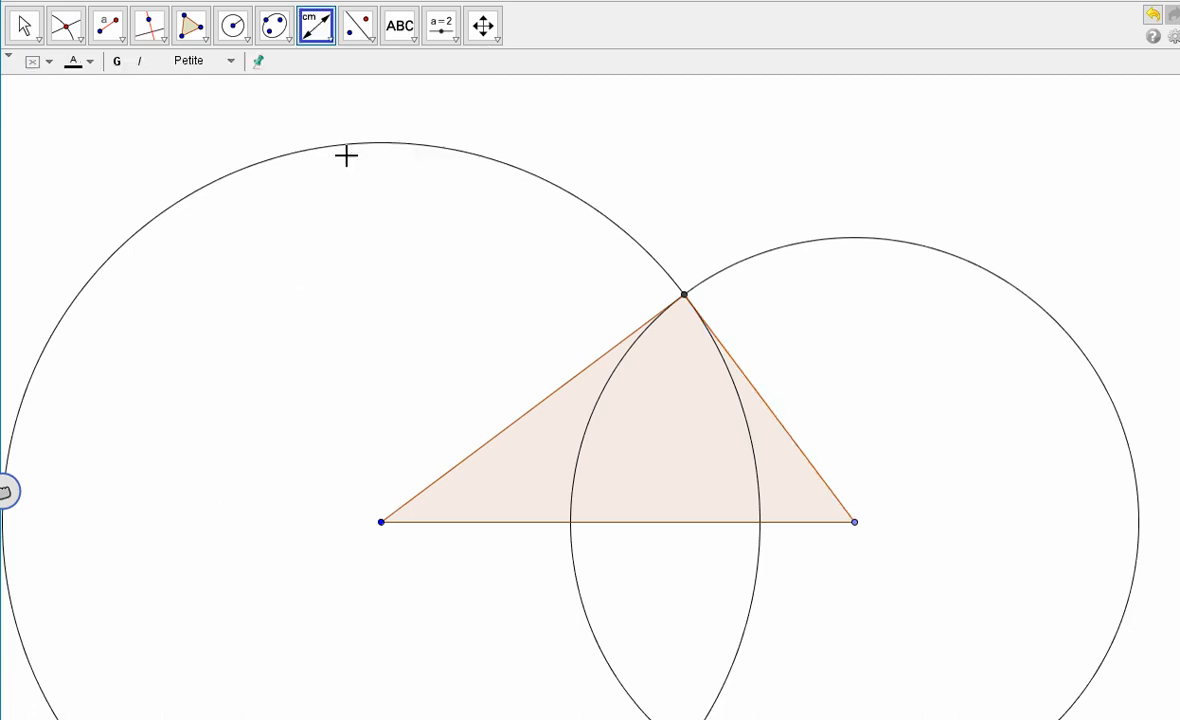
left_click(548, 393)
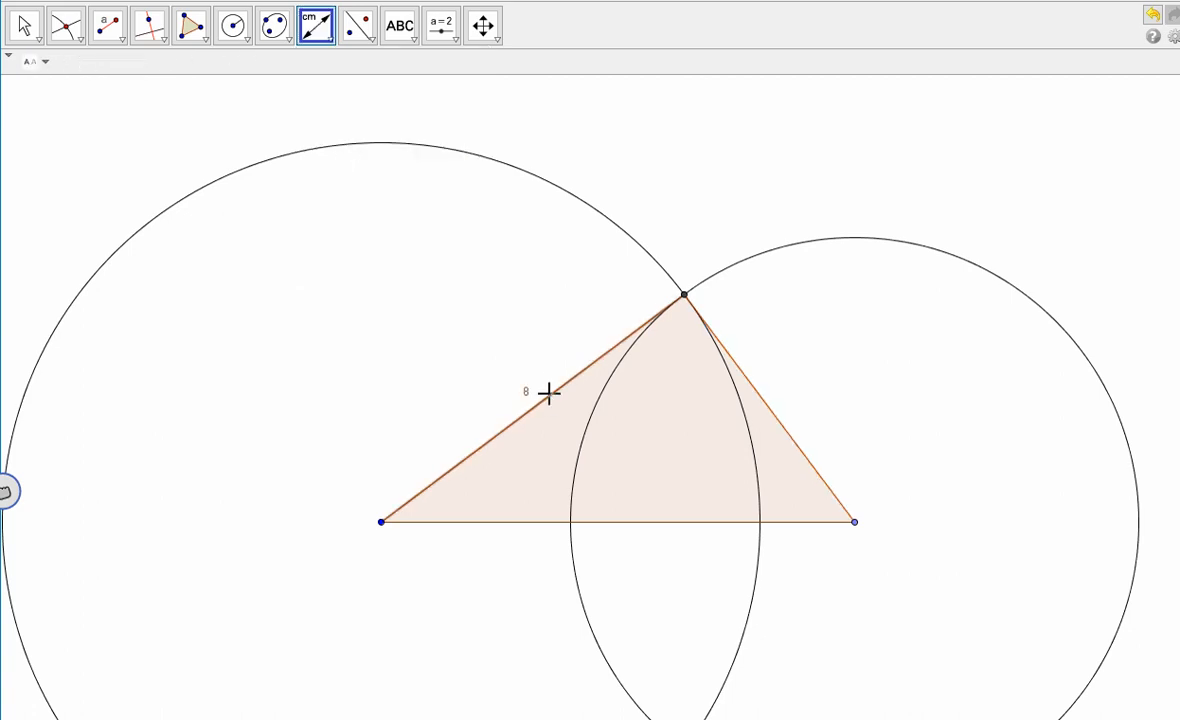
left_click(784, 421)
left_click(676, 521)
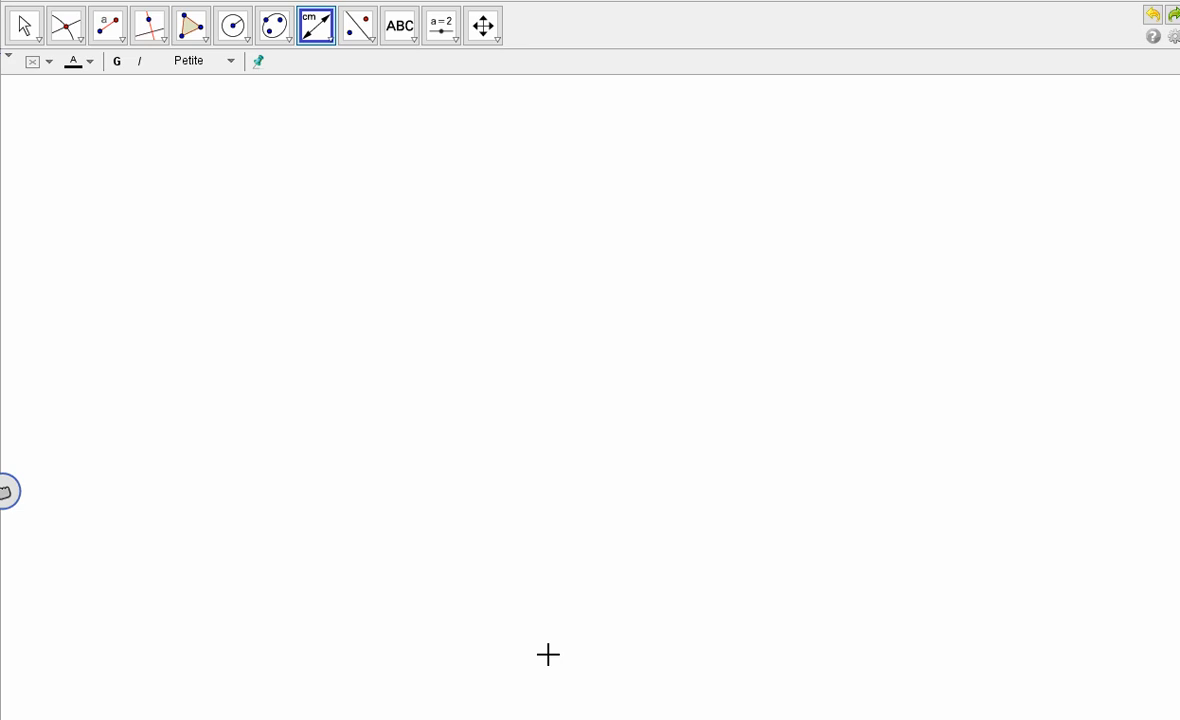
left_click(112, 35)
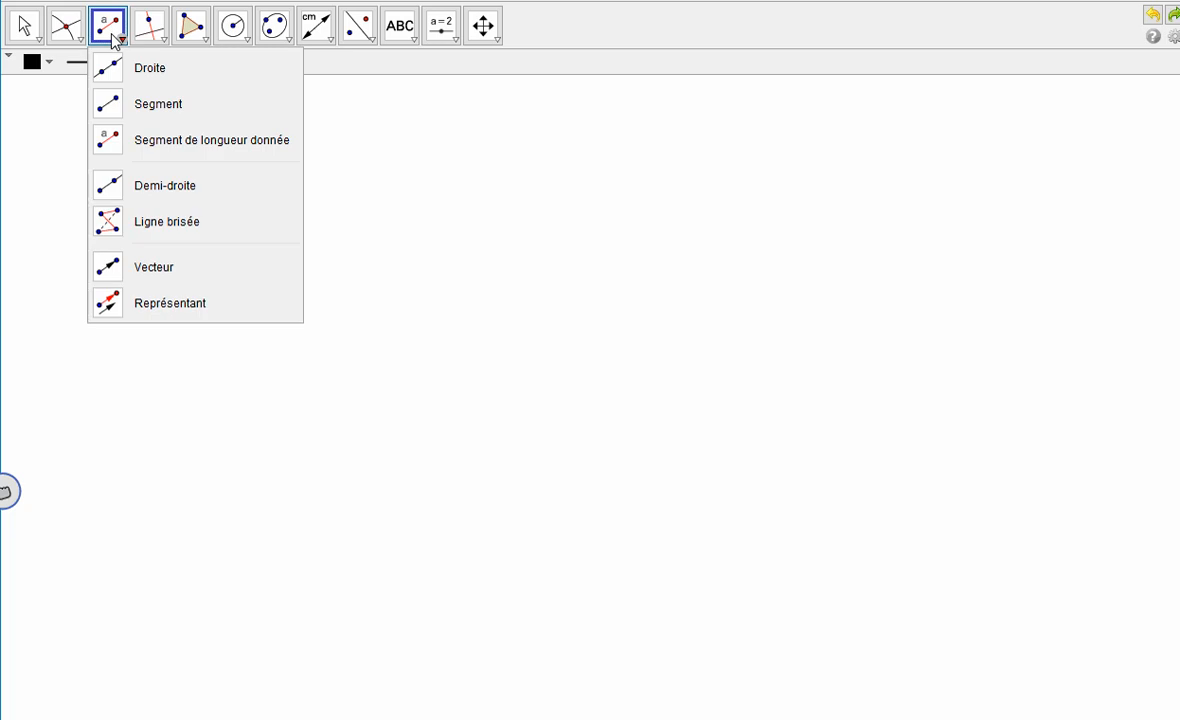
left_click(150, 104)
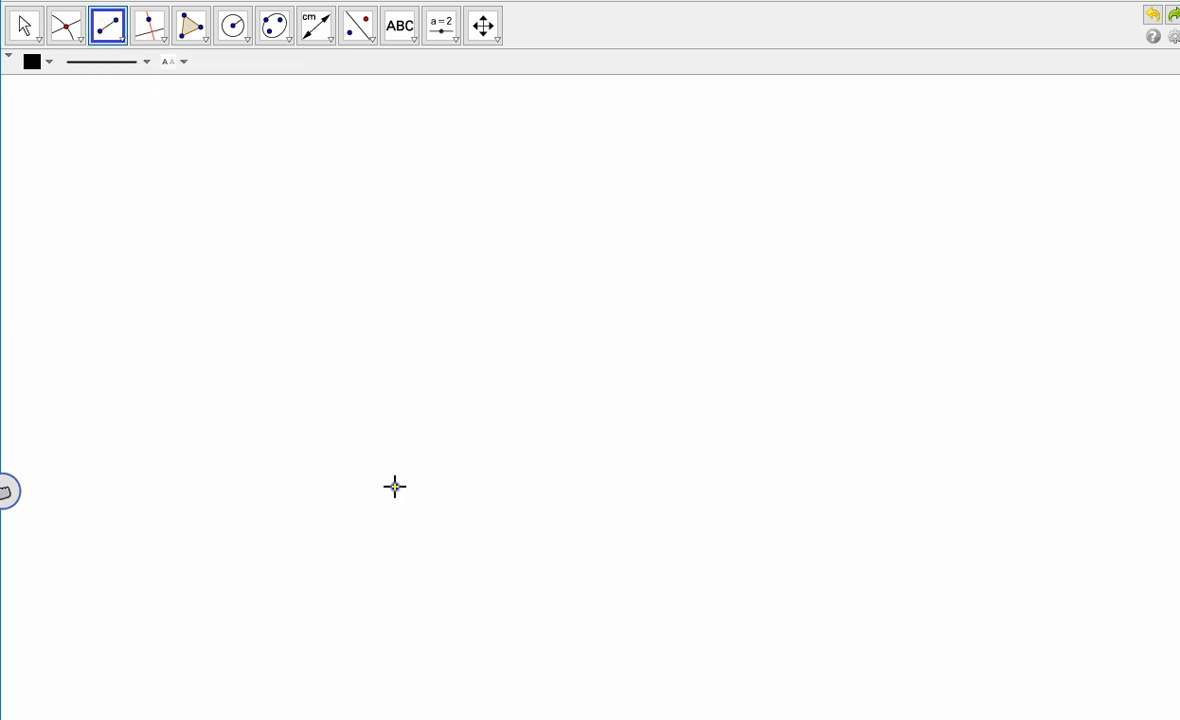
left_click(395, 487)
left_click(529, 398)
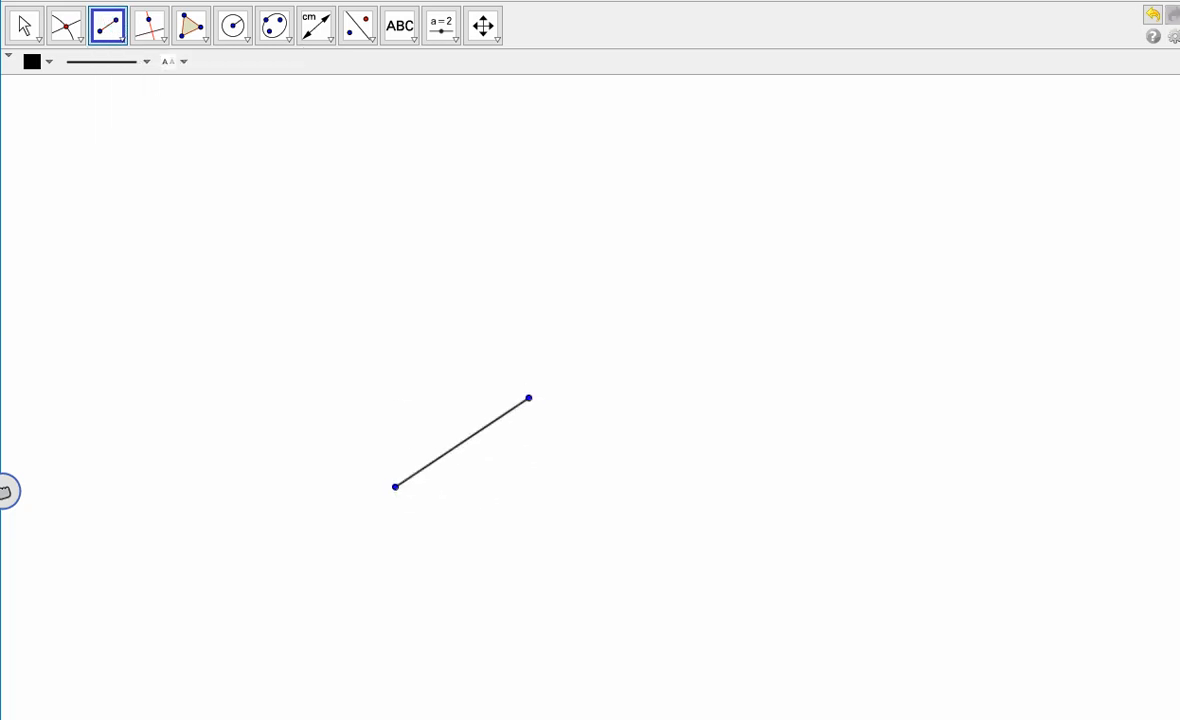
left_click(1152, 14)
Draw a new horizontal segment of given length, starting from a point in the left part of the cleared drawing area.
left_click(112, 35)
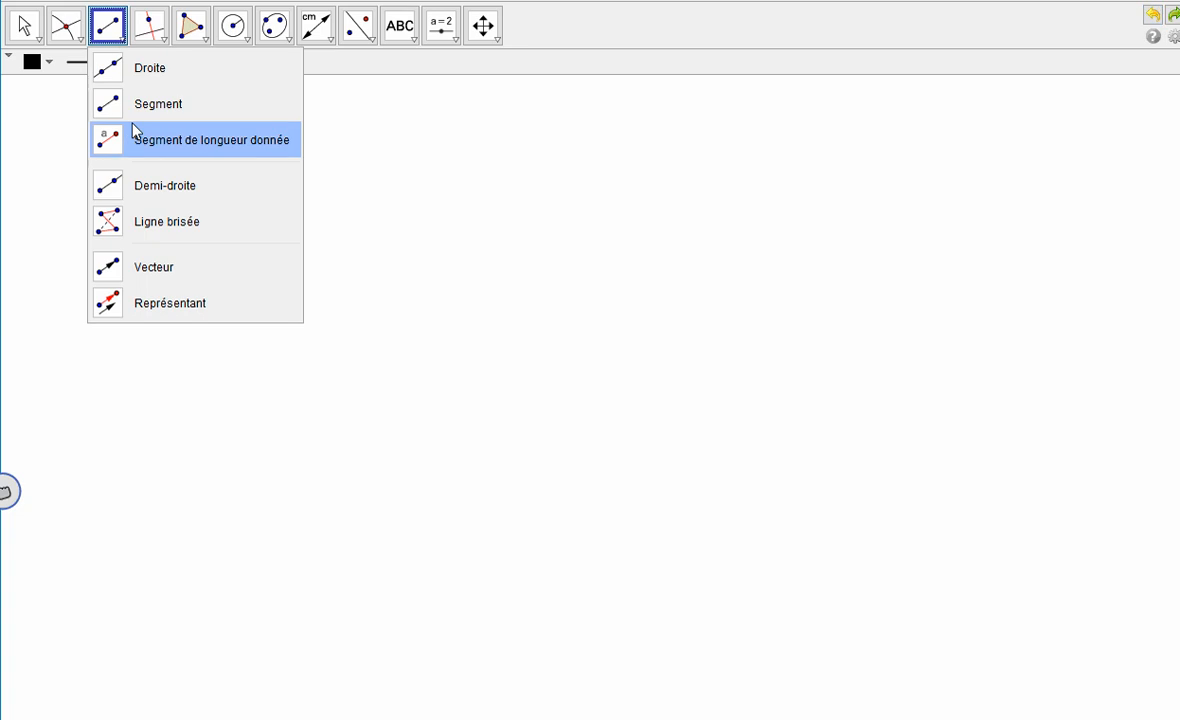
left_click(135, 140)
left_click(295, 439)
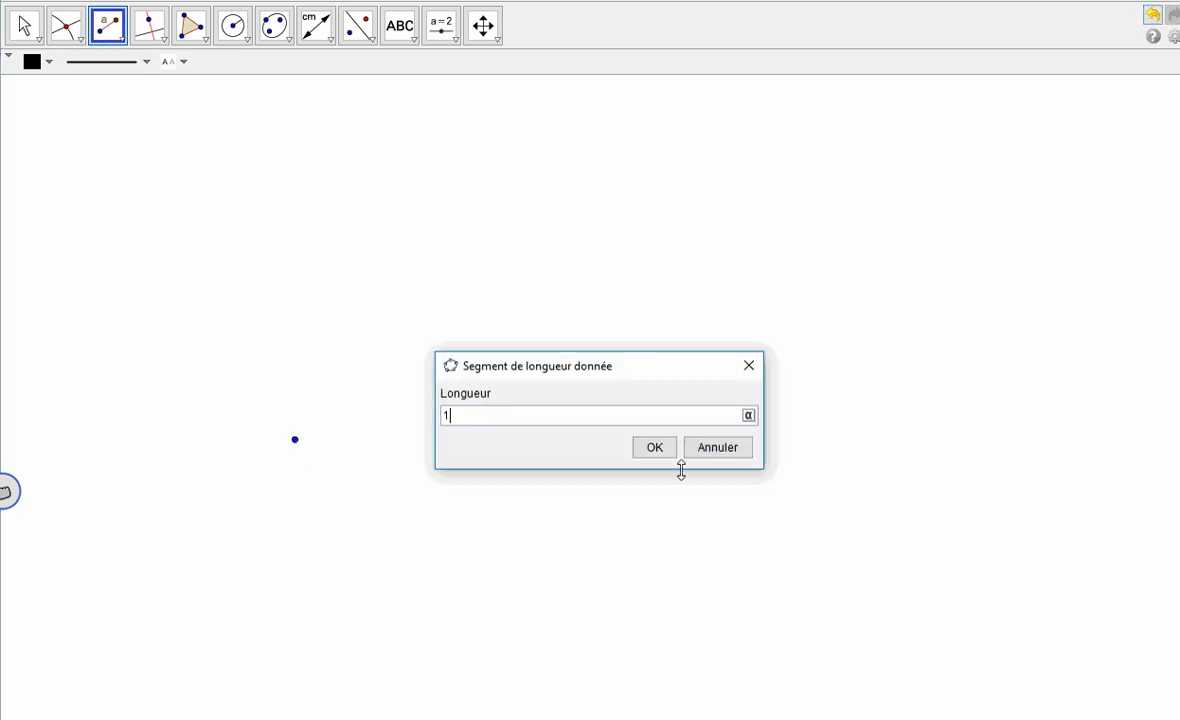
left_click(660, 447)
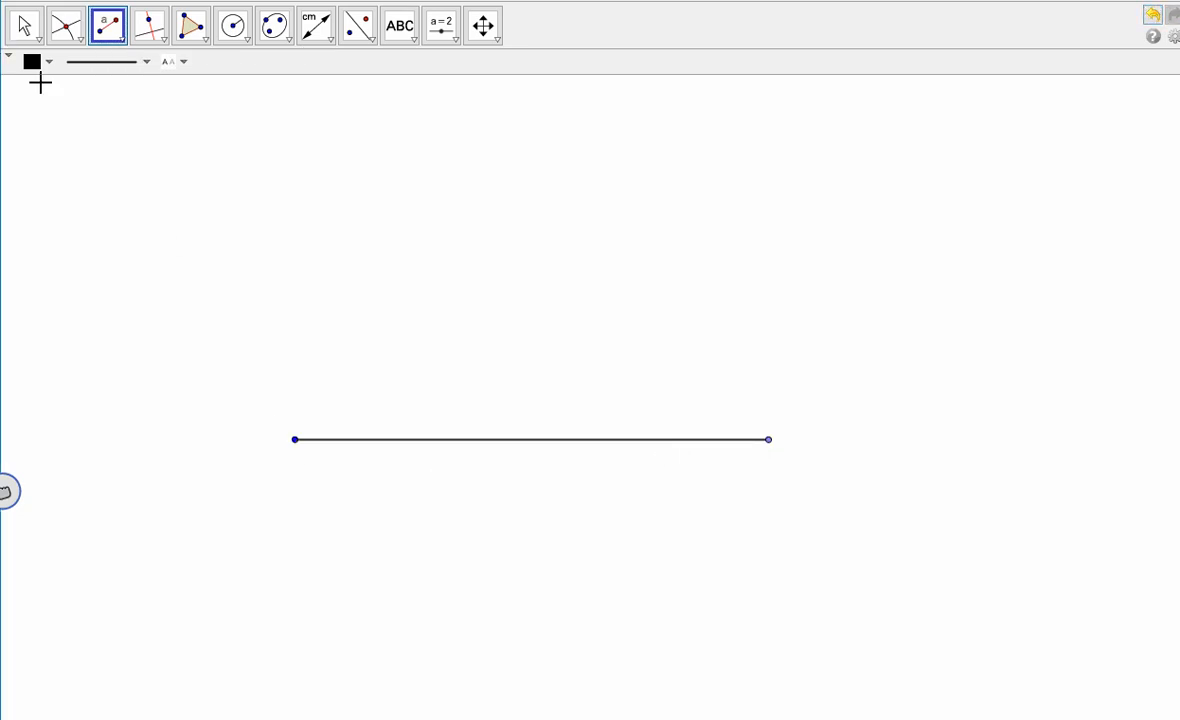
left_click(24, 25)
left_click(298, 456)
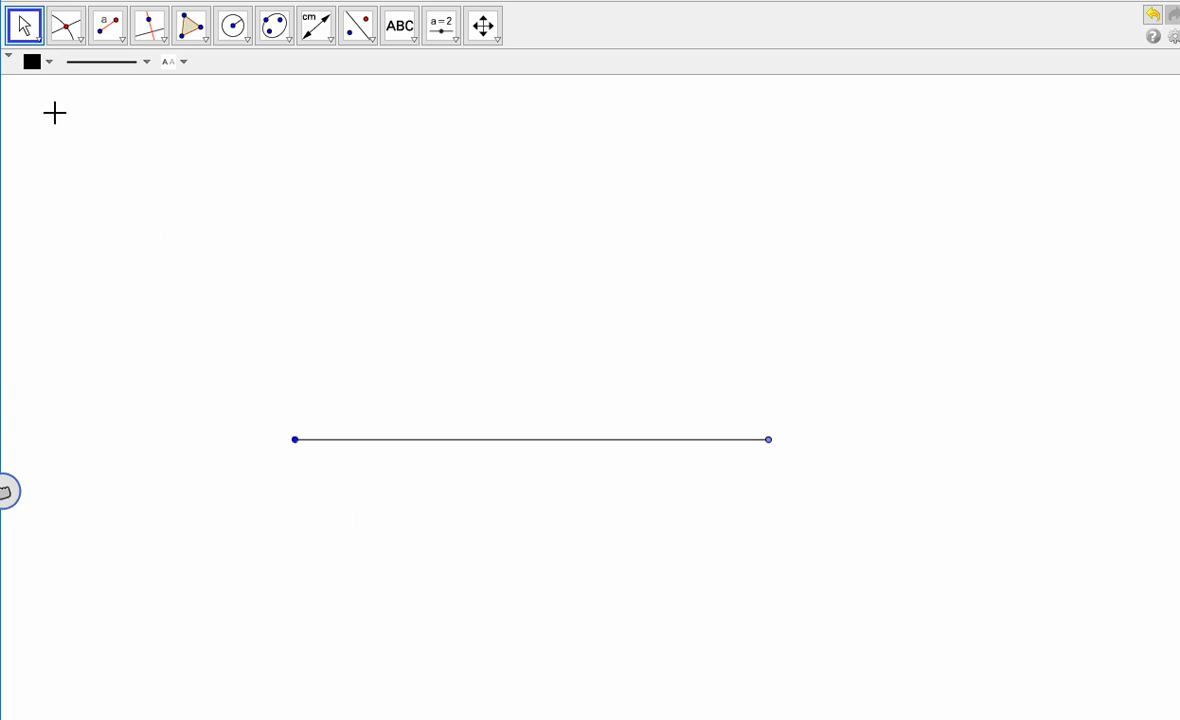
left_click(40, 40)
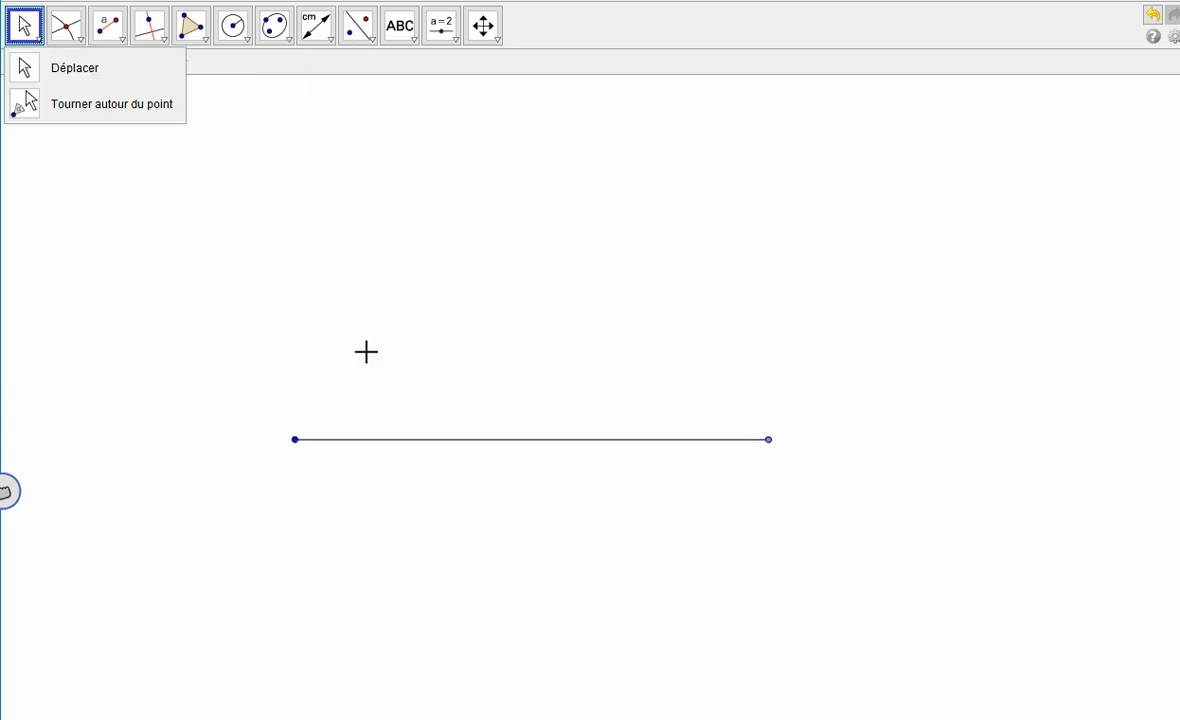
left_click(385, 440)
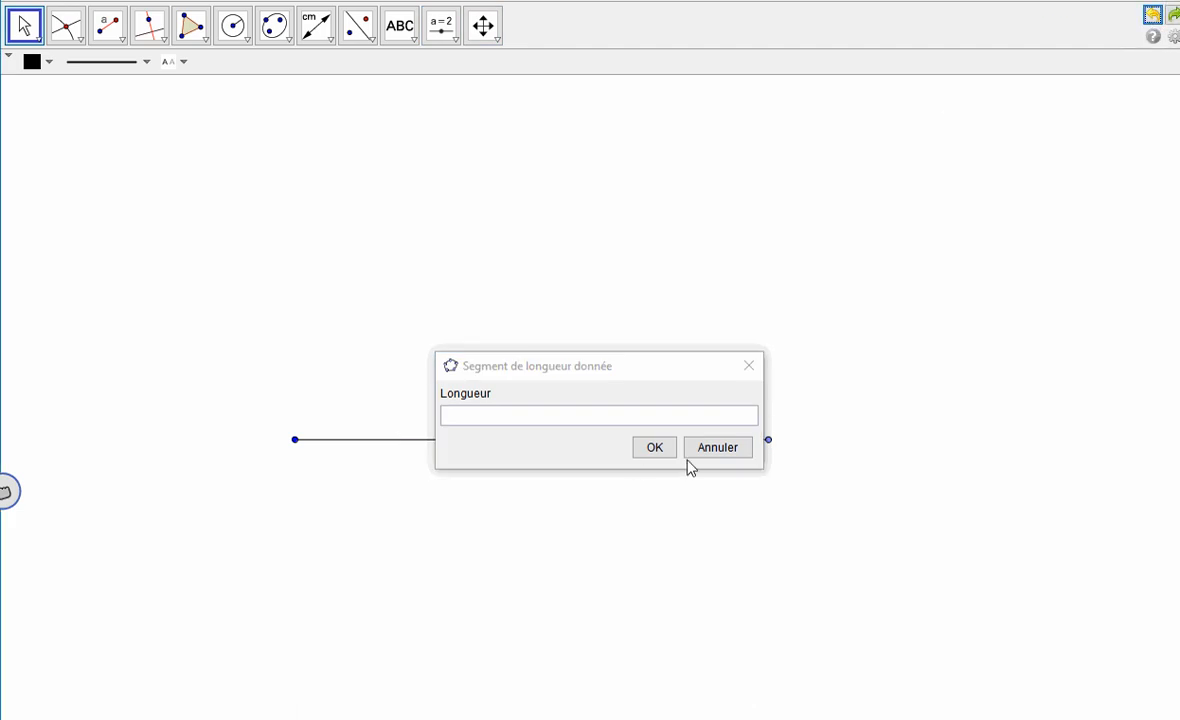
left_click(717, 447)
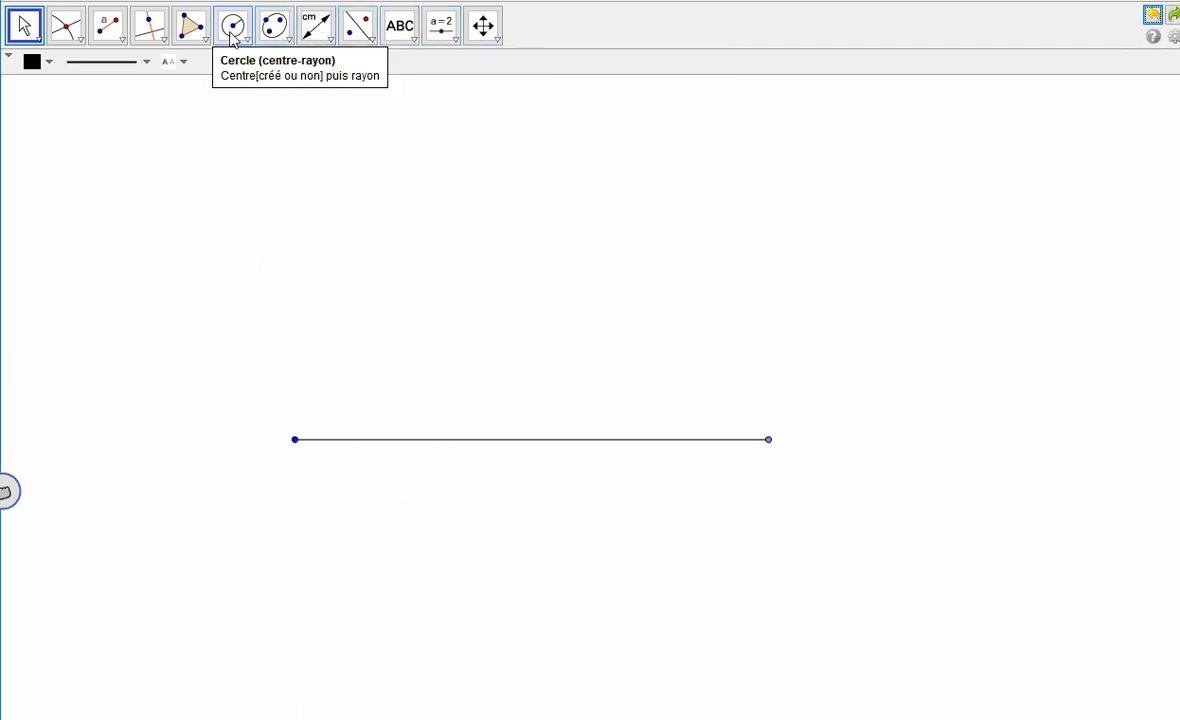
Create a 60° counterclockwise angle of given size from the segment's right endpoint, with its vertex at the left endpoint.
left_click(320, 33)
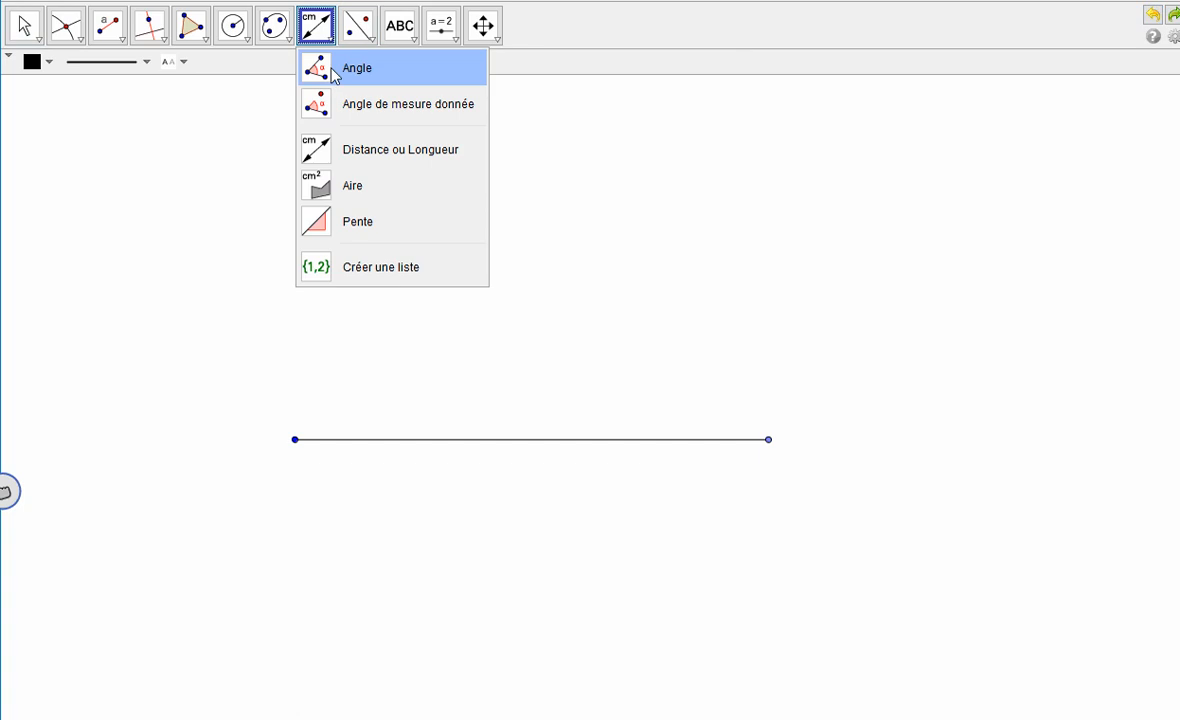
left_click(356, 103)
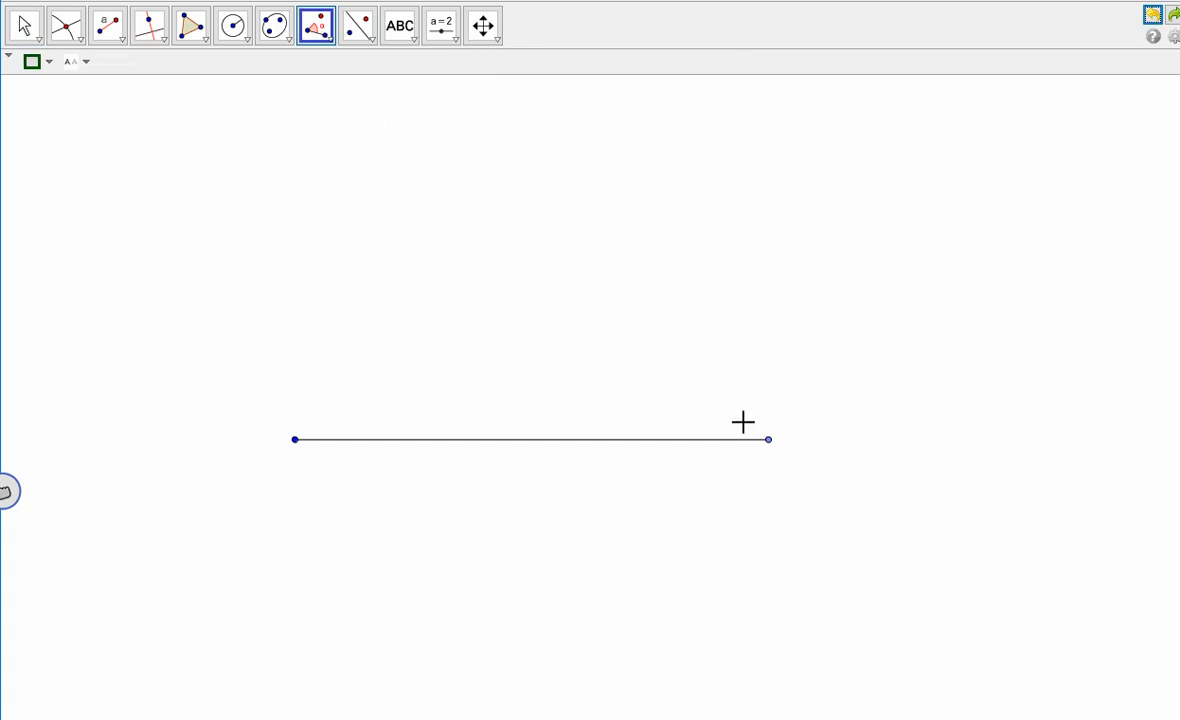
left_click(768, 440)
left_click(295, 440)
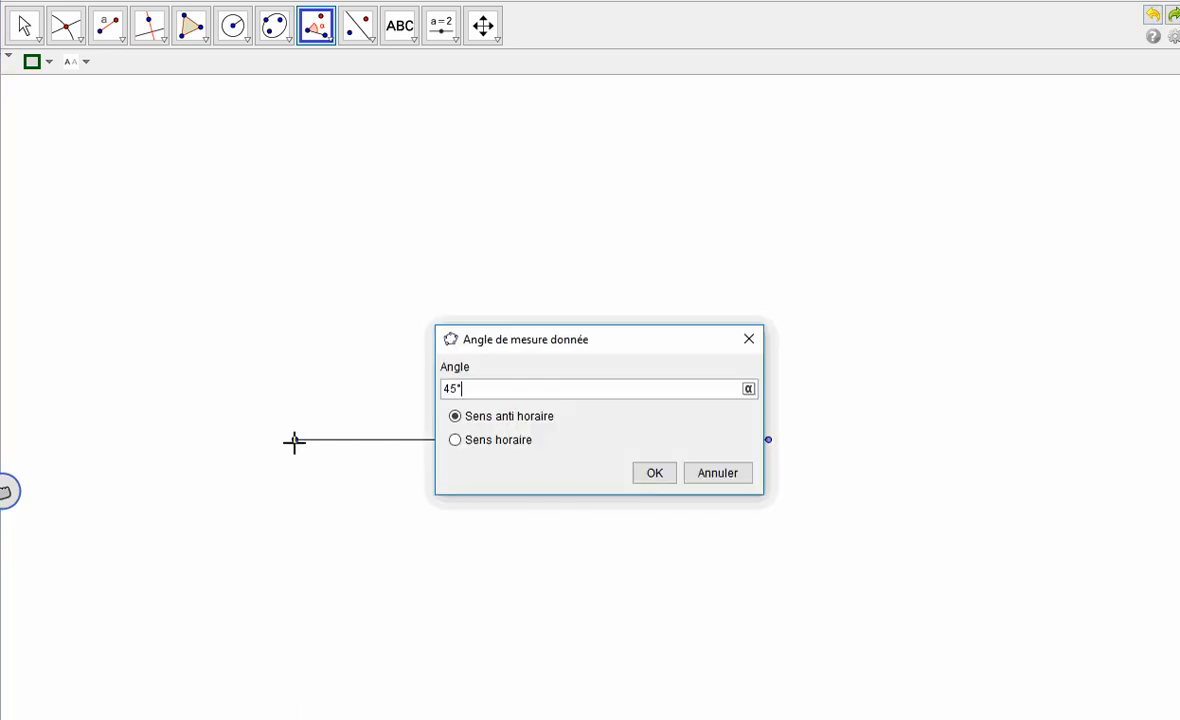
double_click(452, 389)
left_click(643, 473)
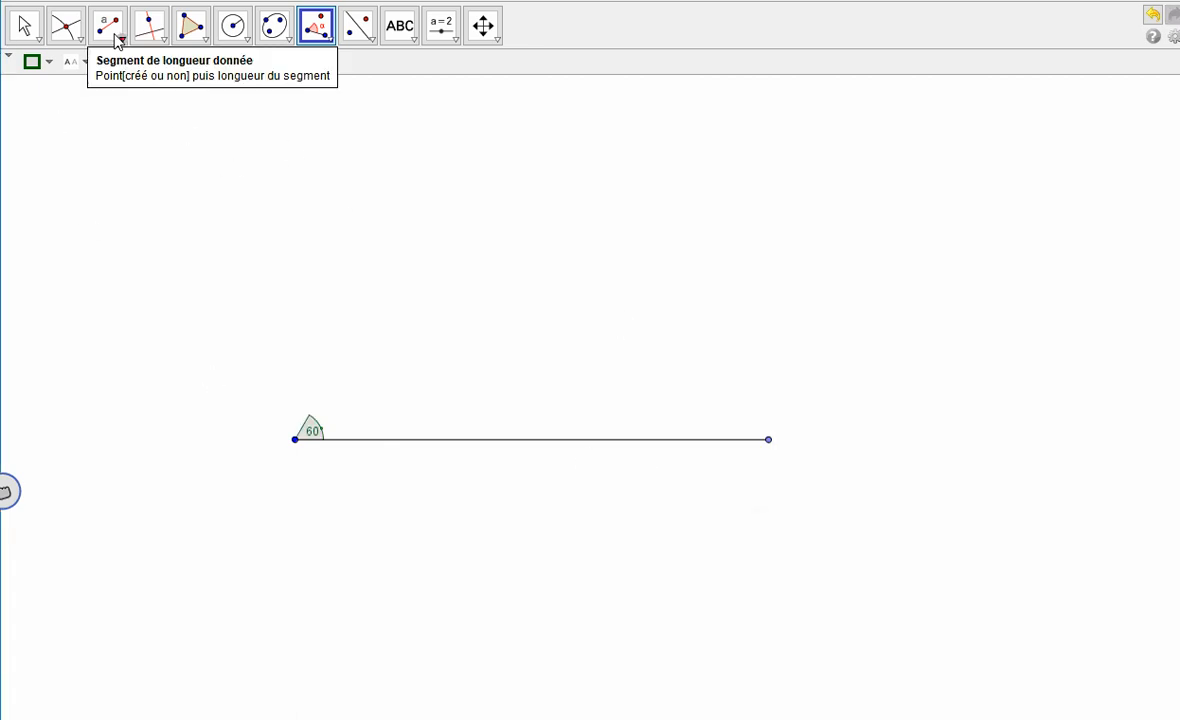
Draw a circle of radius 5 centred on the segment's left endpoint.
left_click(483, 25)
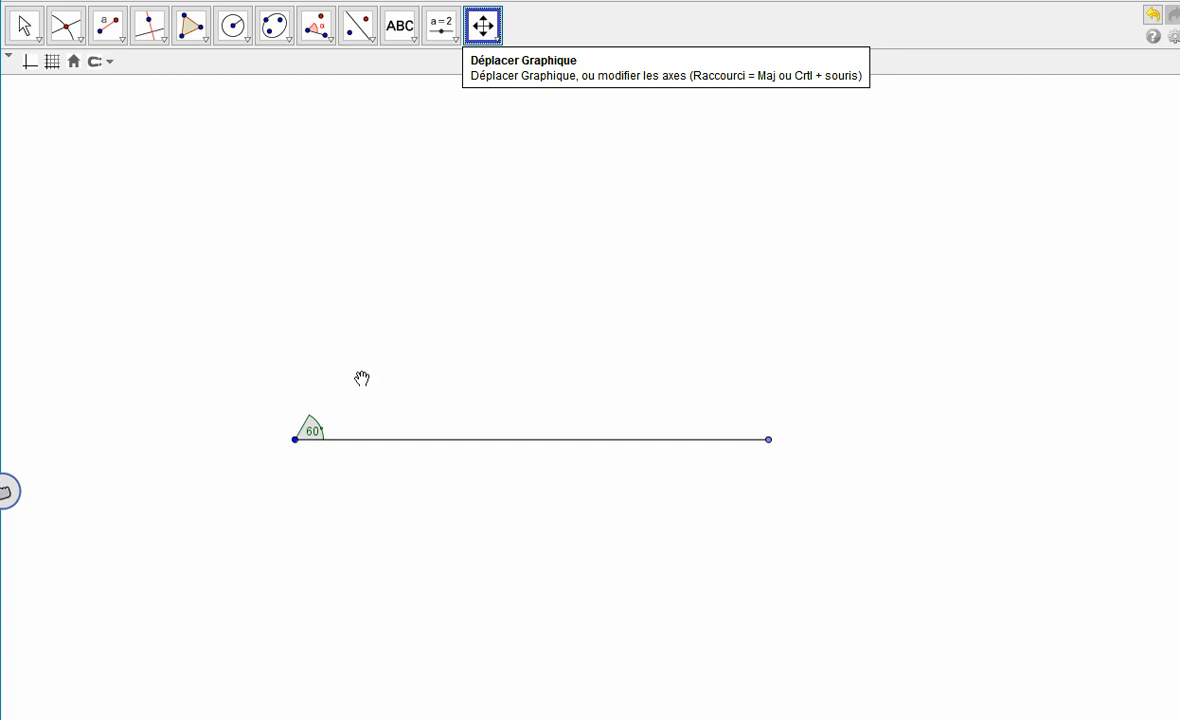
left_click_drag(361, 379, 369, 497)
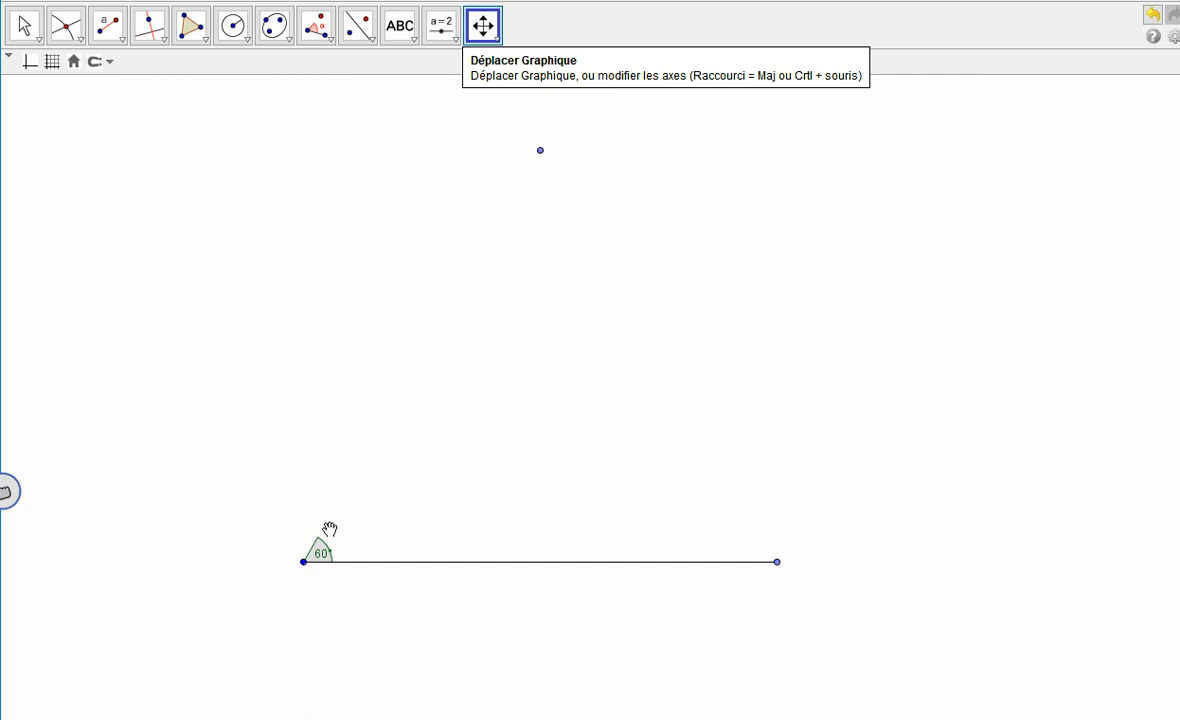
left_click(242, 35)
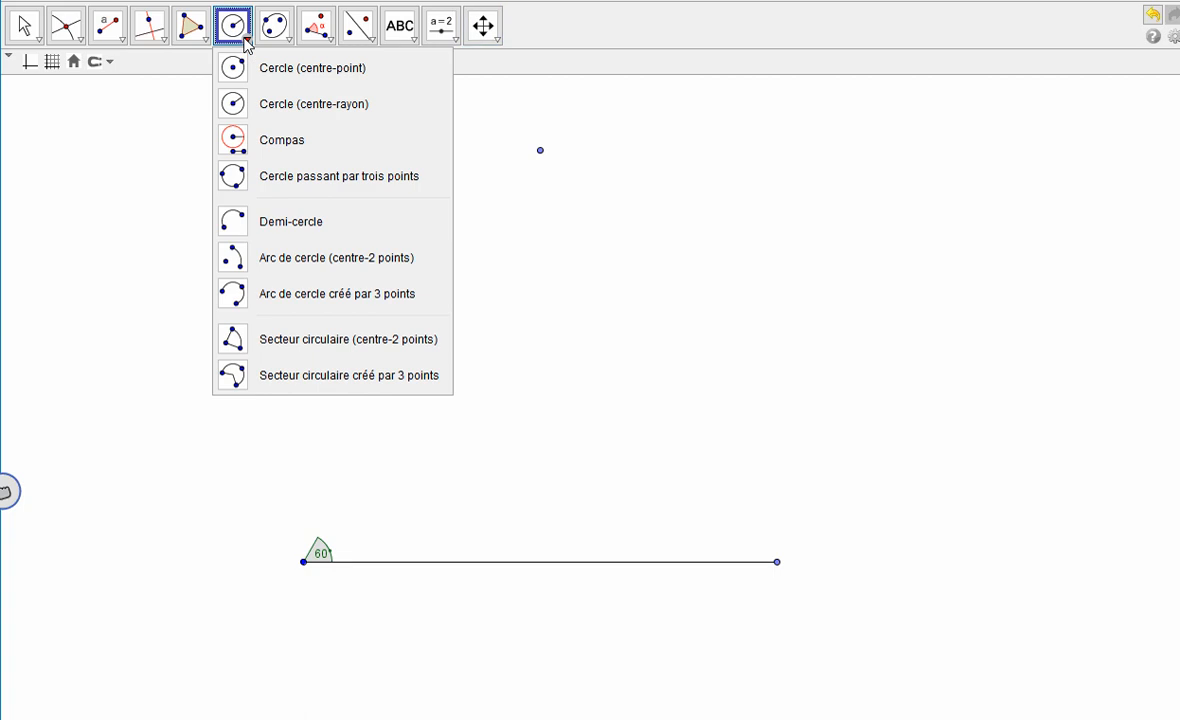
left_click(249, 115)
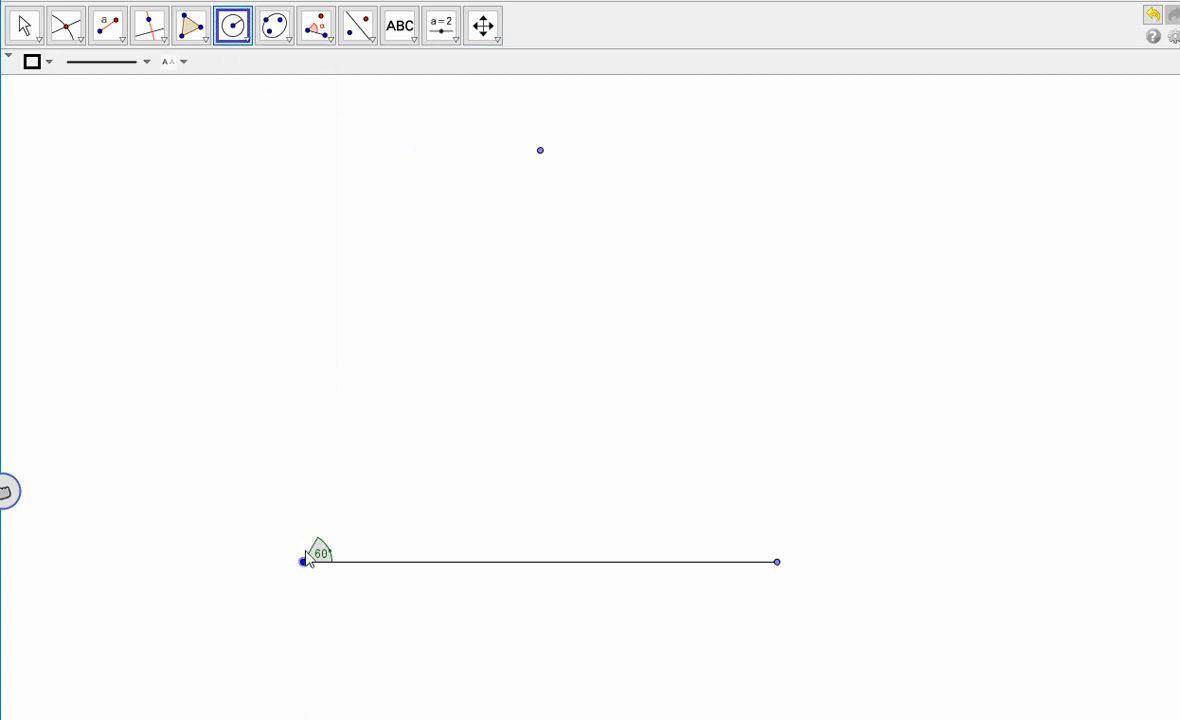
left_click(303, 561)
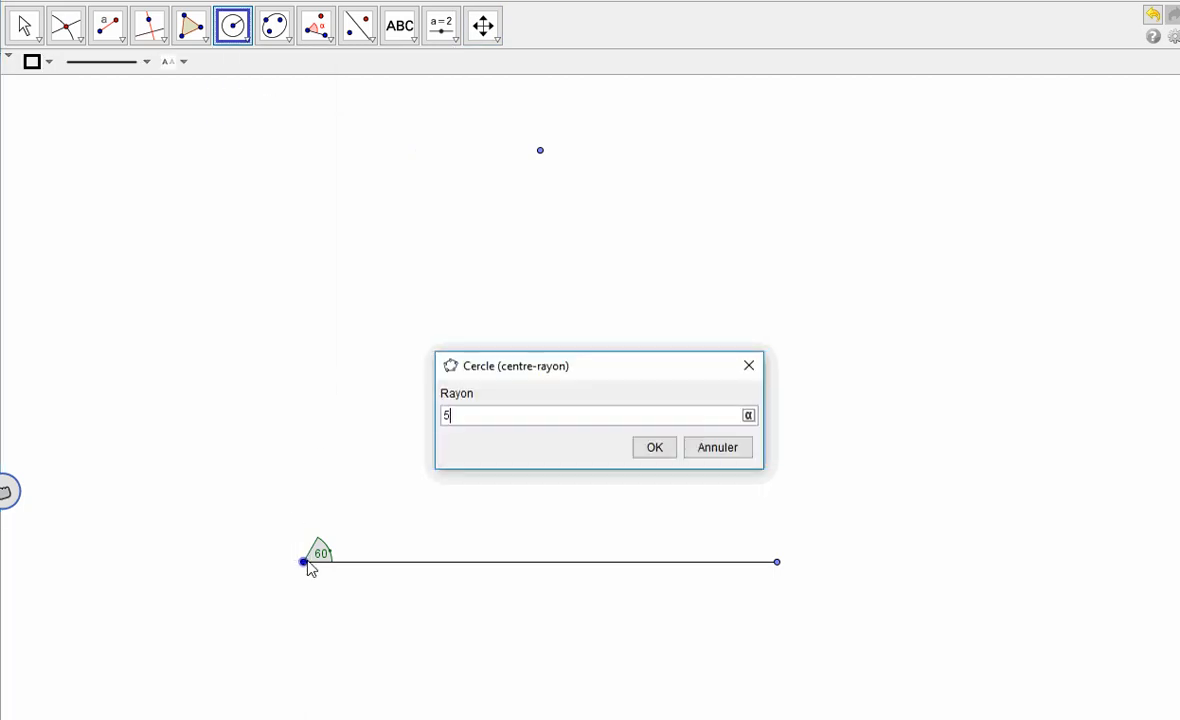
key("Return")
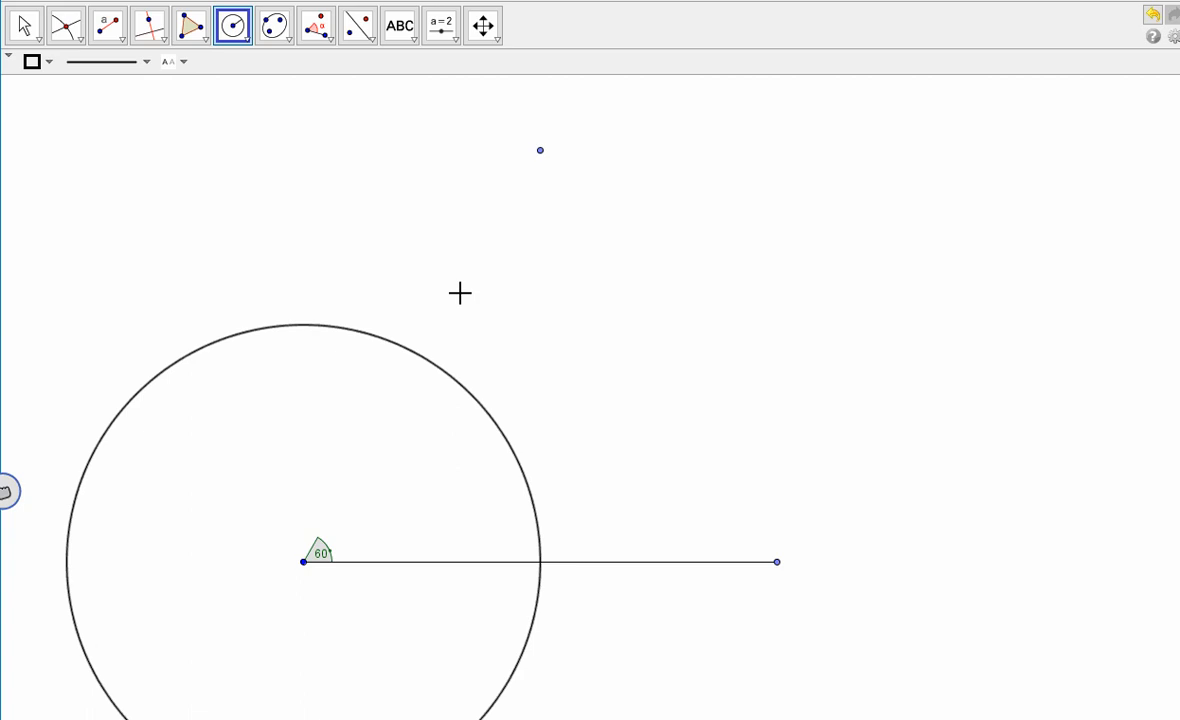
Draw a ray from the segment's left endpoint through the point that defines the 60° angle.
left_click(120, 38)
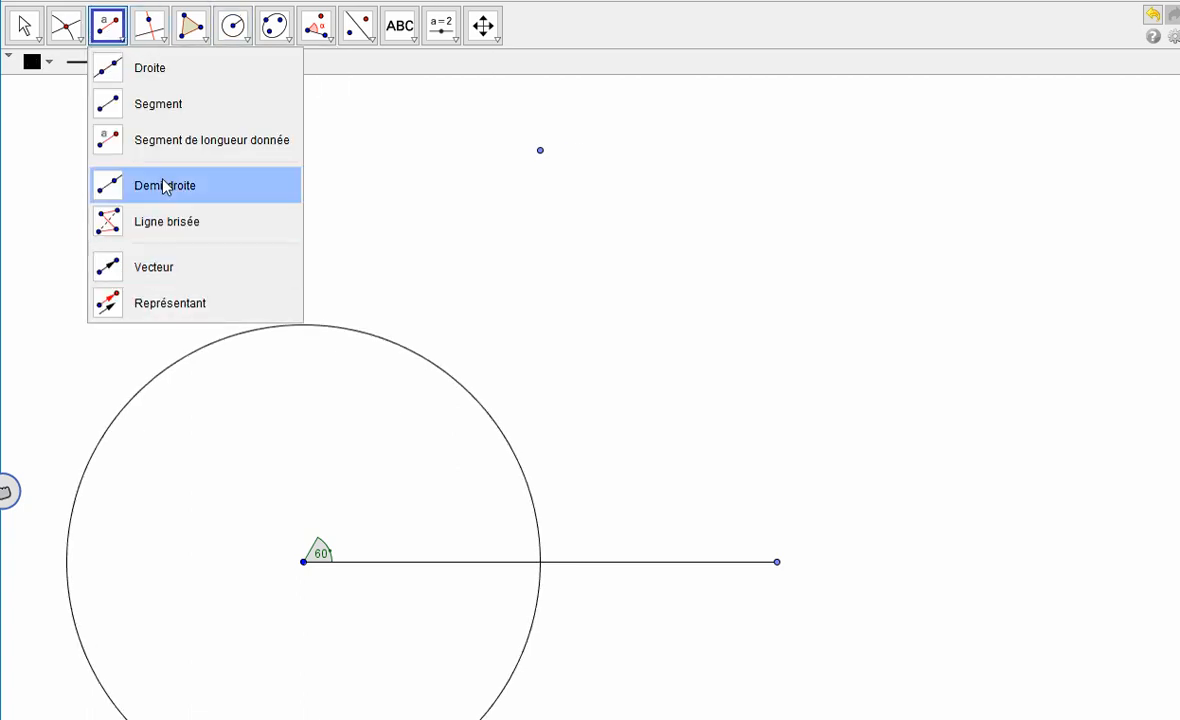
left_click(160, 185)
left_click(300, 562)
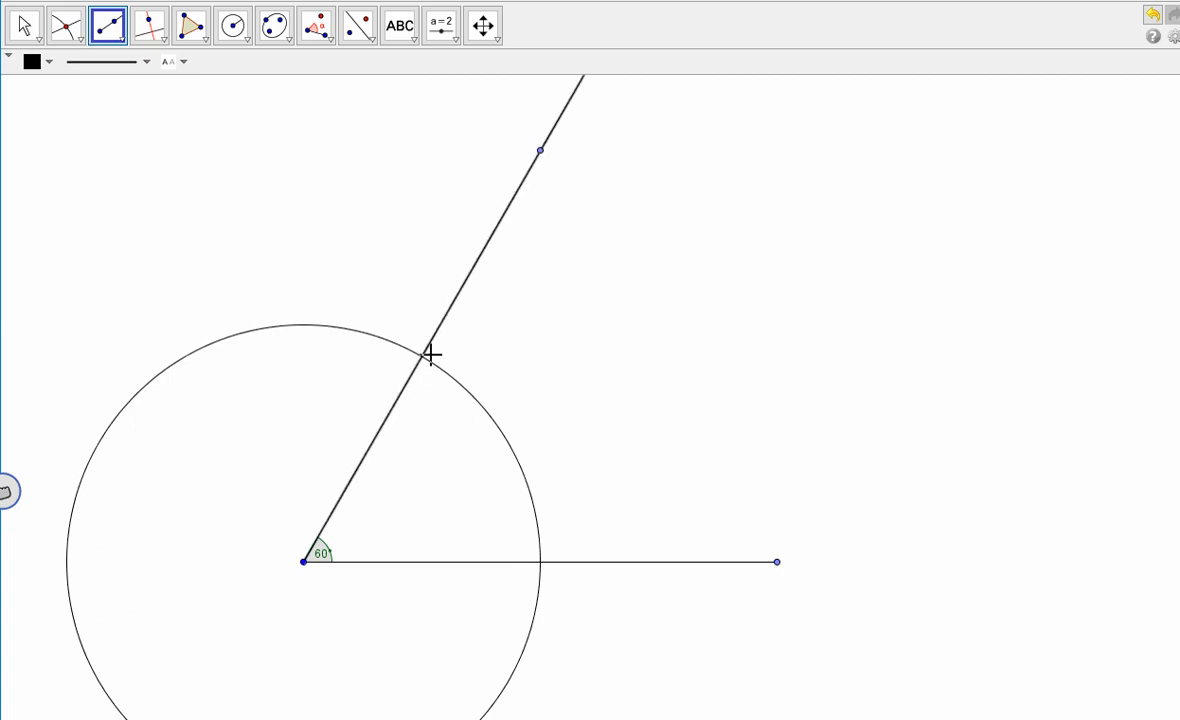
Mark the intersection point of the ray and the circle.
left_click(74, 36)
left_click(77, 38)
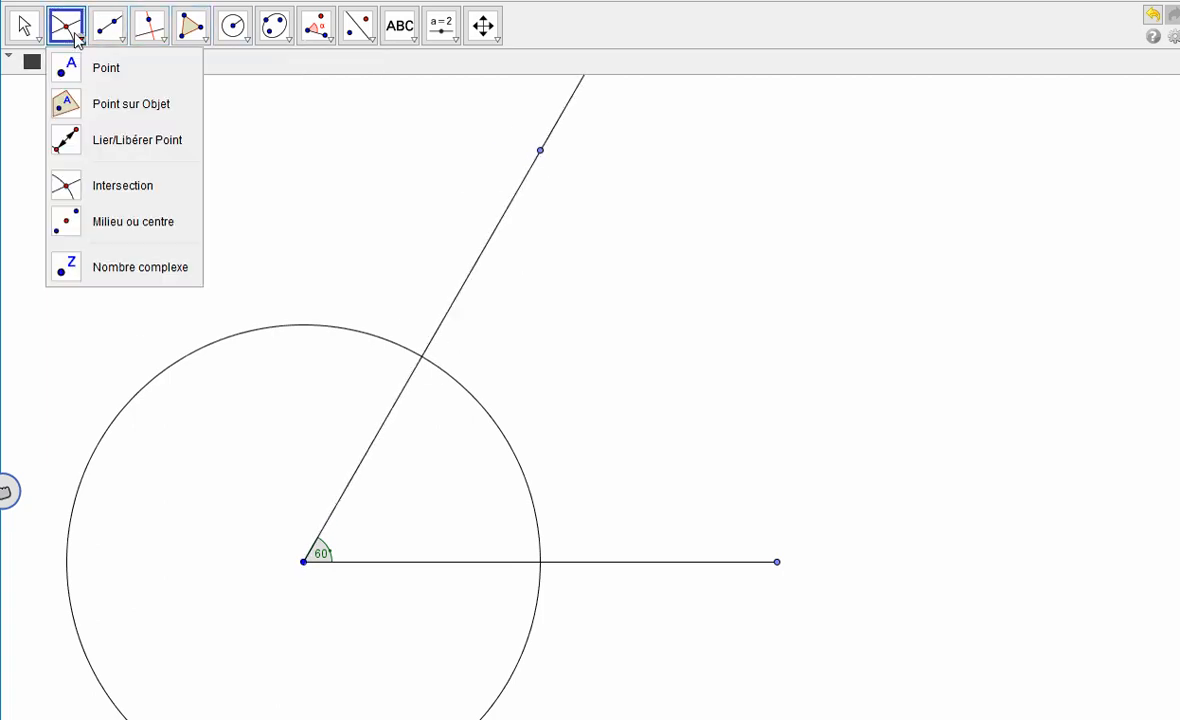
left_click(100, 183)
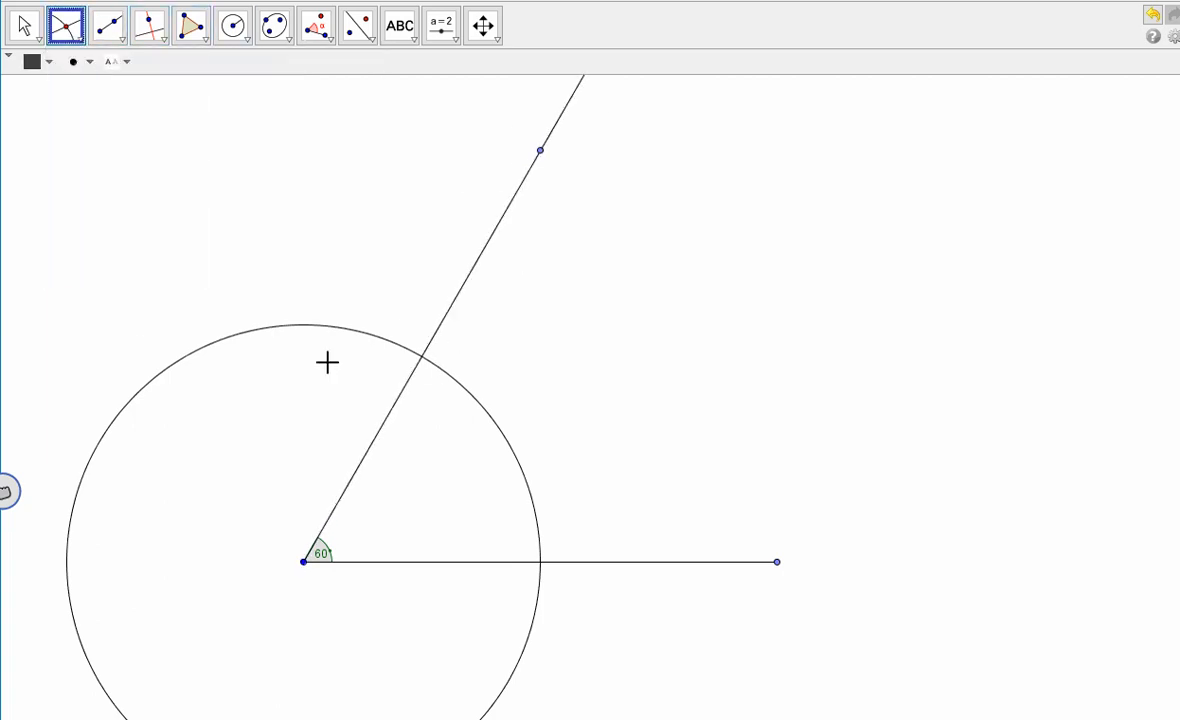
left_click(423, 360)
Create a triangle polygon joining the ray-circle intersection point with the segment's left and right endpoints.
left_click(191, 25)
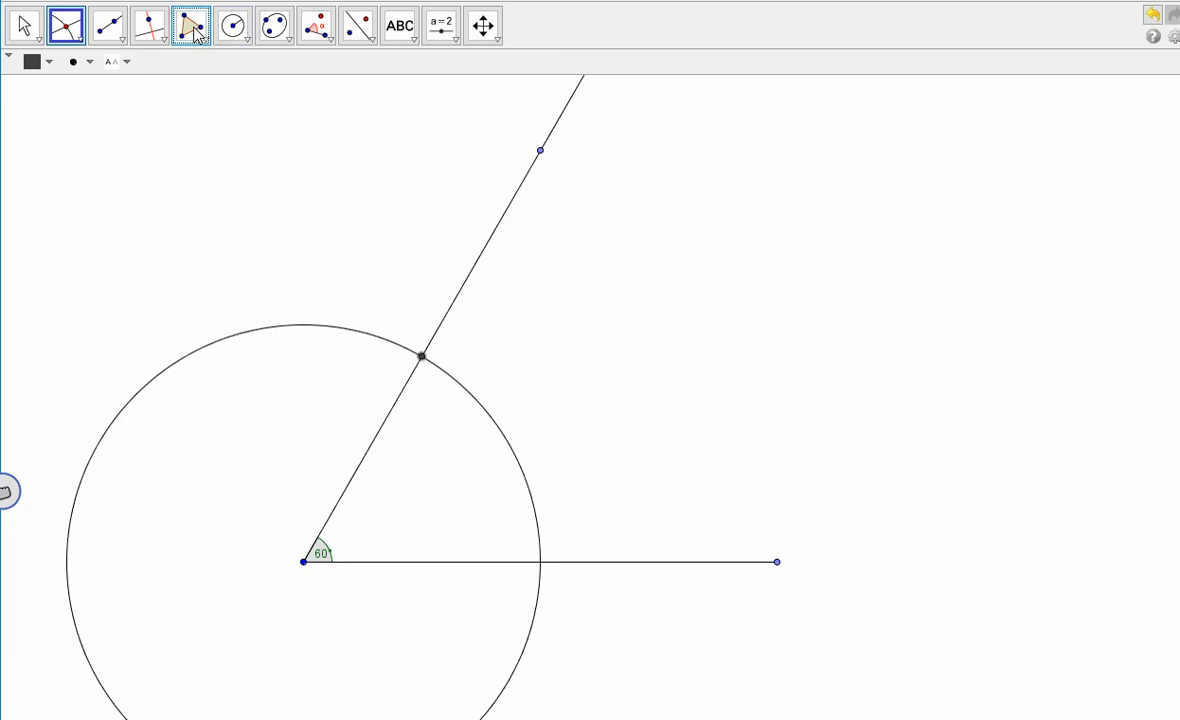
left_click(421, 356)
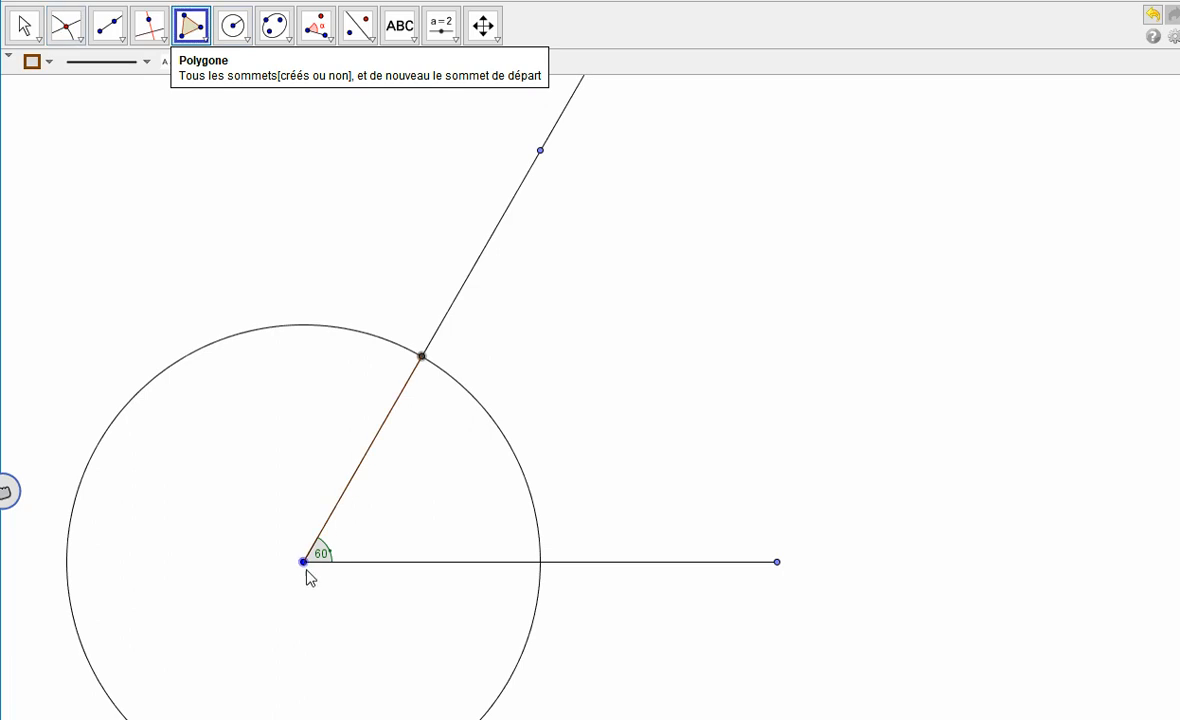
left_click(301, 561)
left_click(777, 561)
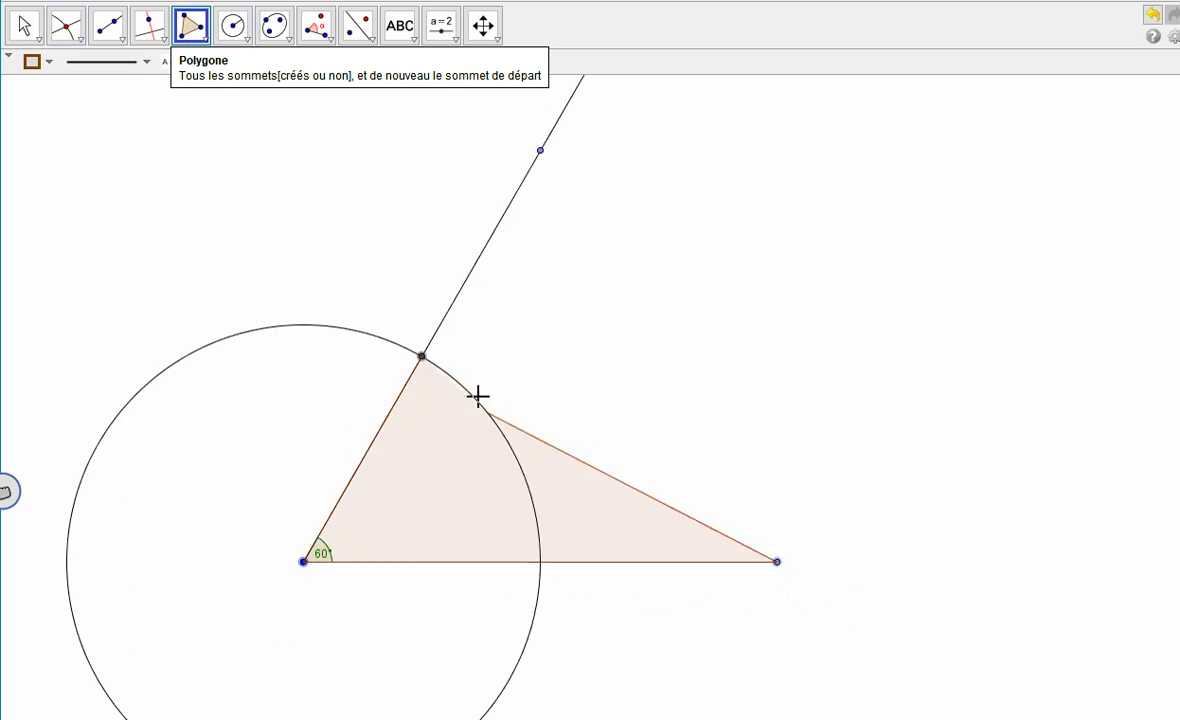
left_click(418, 357)
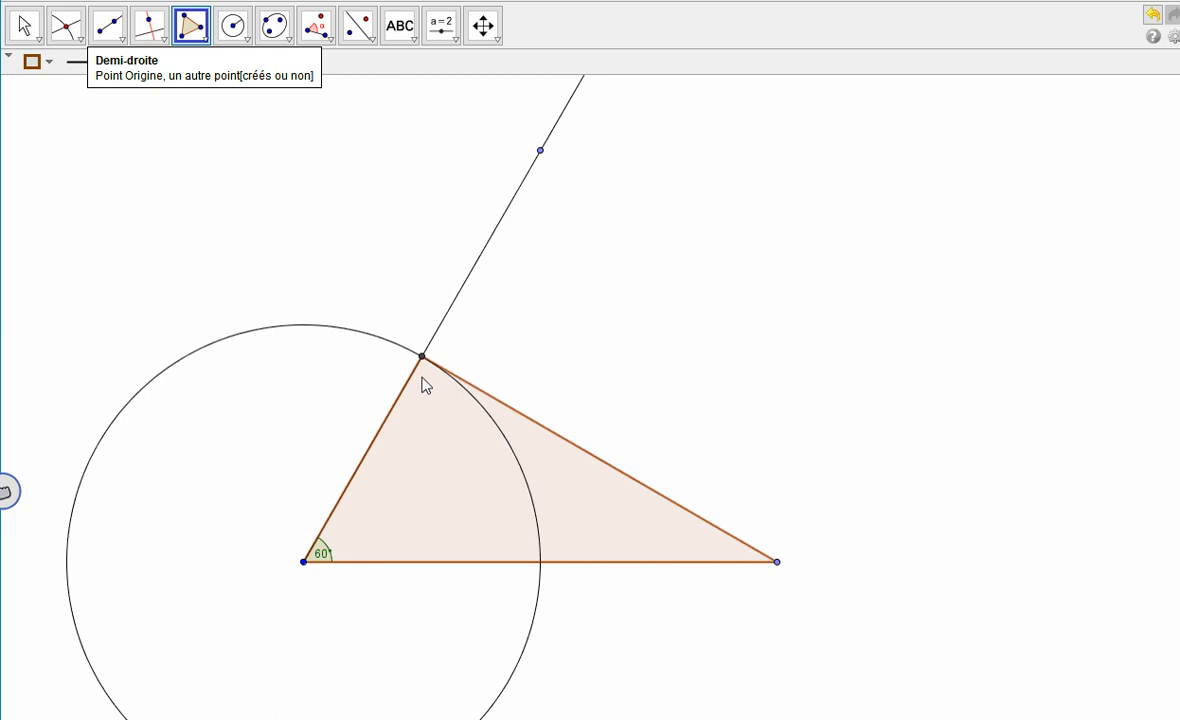
Add length measurements to the base, the side along the ray and the remaining side of the triangle.
left_click(318, 30)
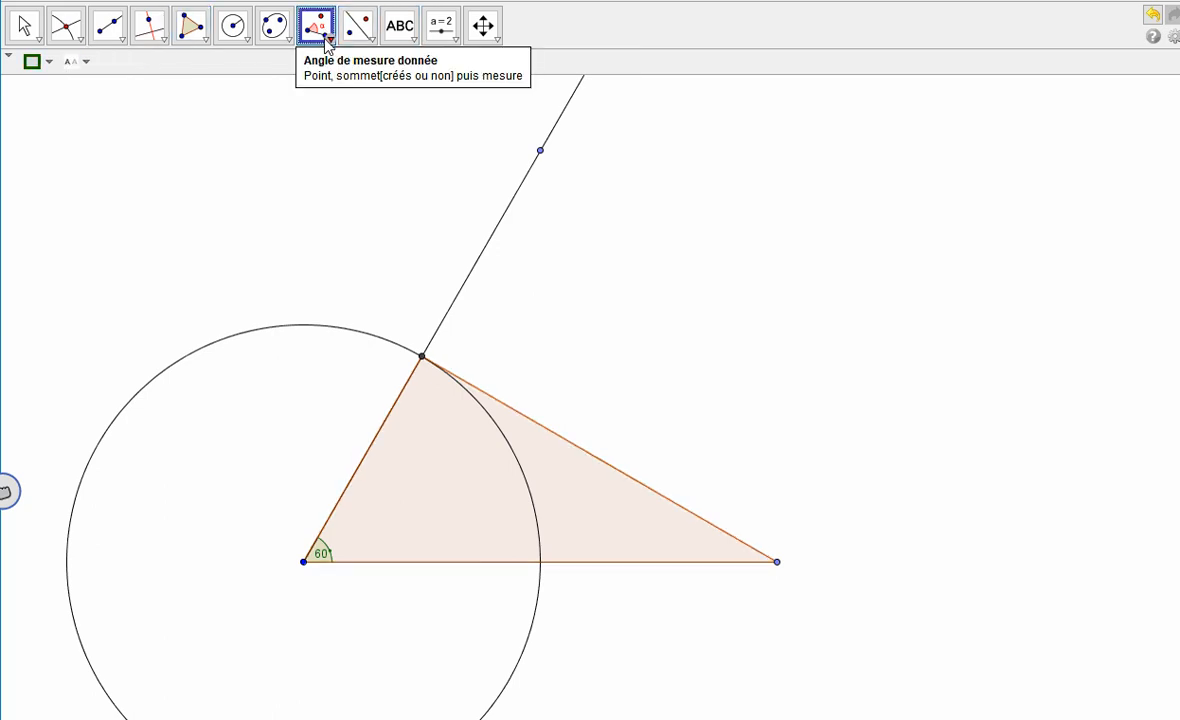
left_click(316, 32)
left_click(372, 150)
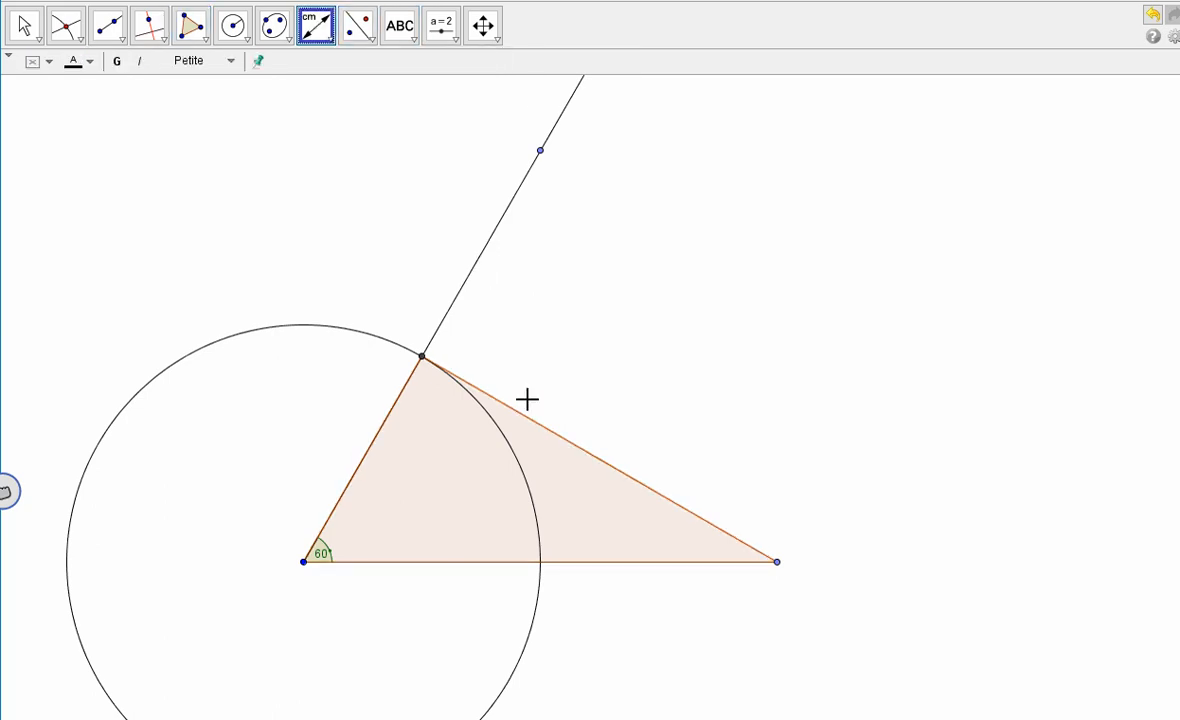
left_click(479, 567)
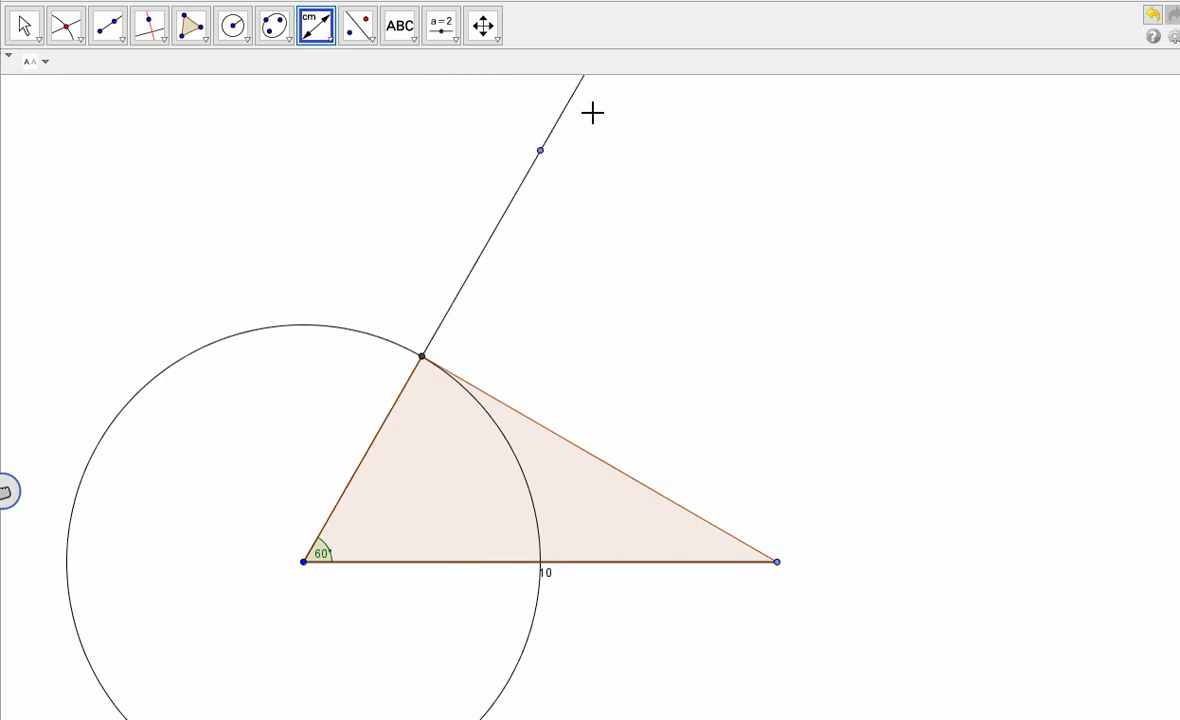
left_click(390, 409)
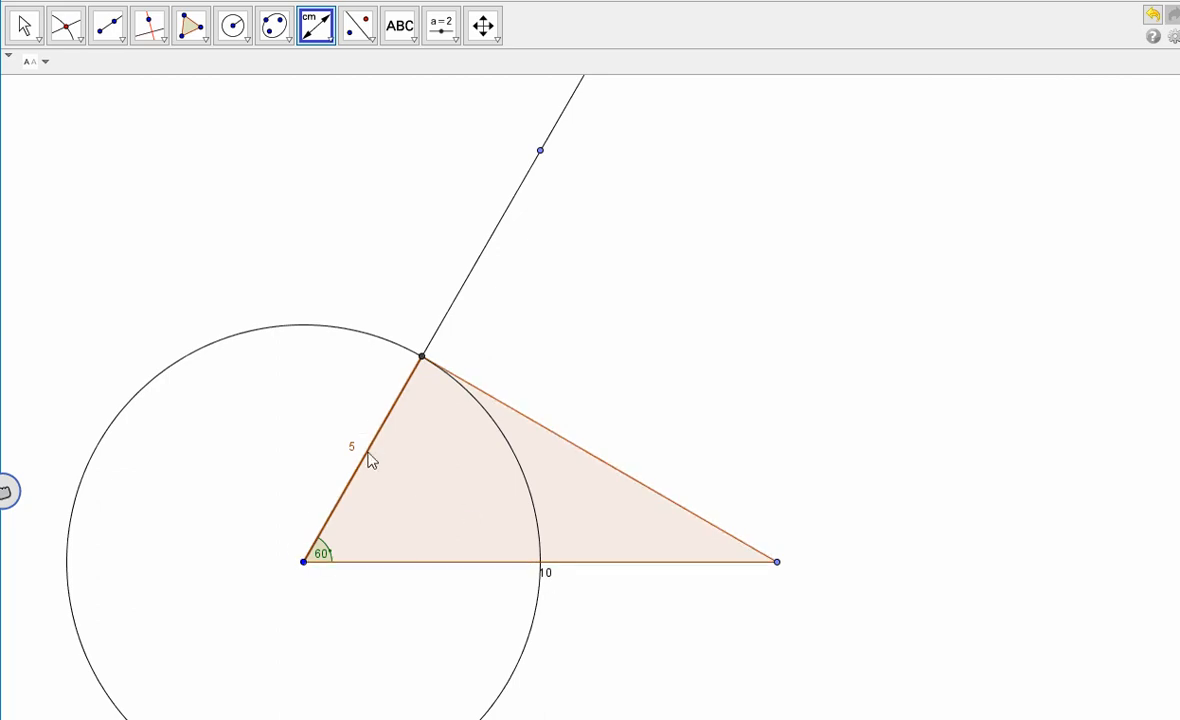
left_click(571, 441)
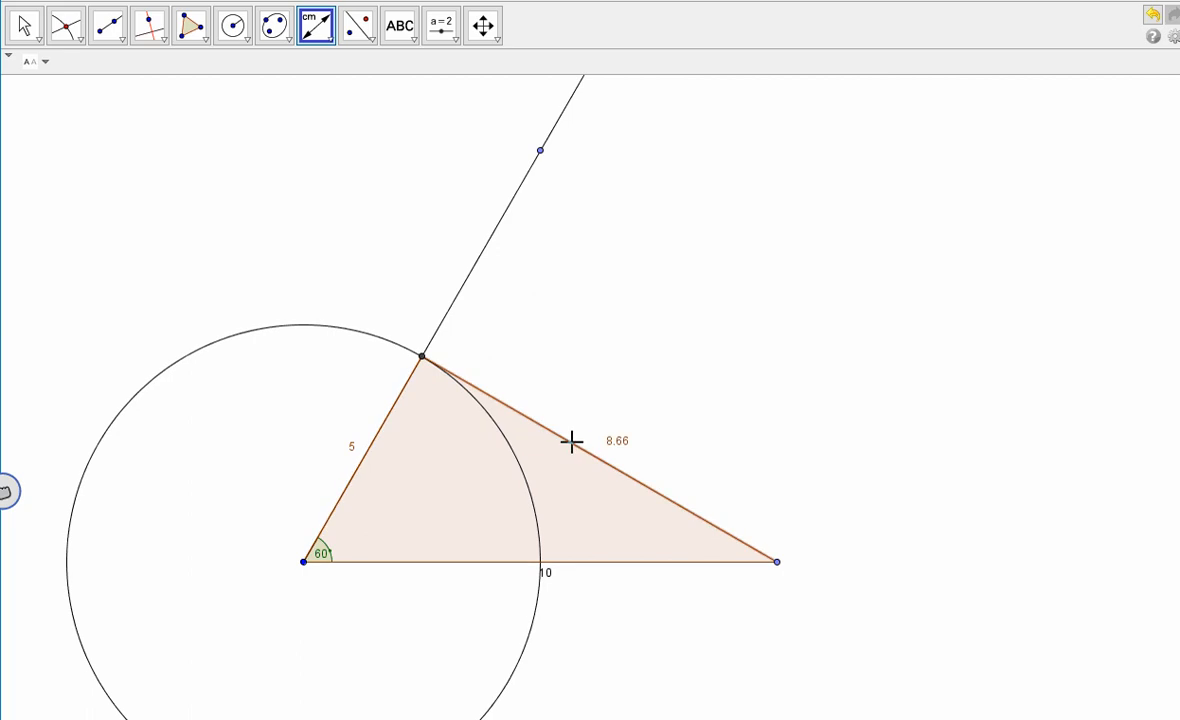
Undo the whole construction and draw a new horizontal segment of given length starting left of the drawing area's centre.
left_click(1152, 18)
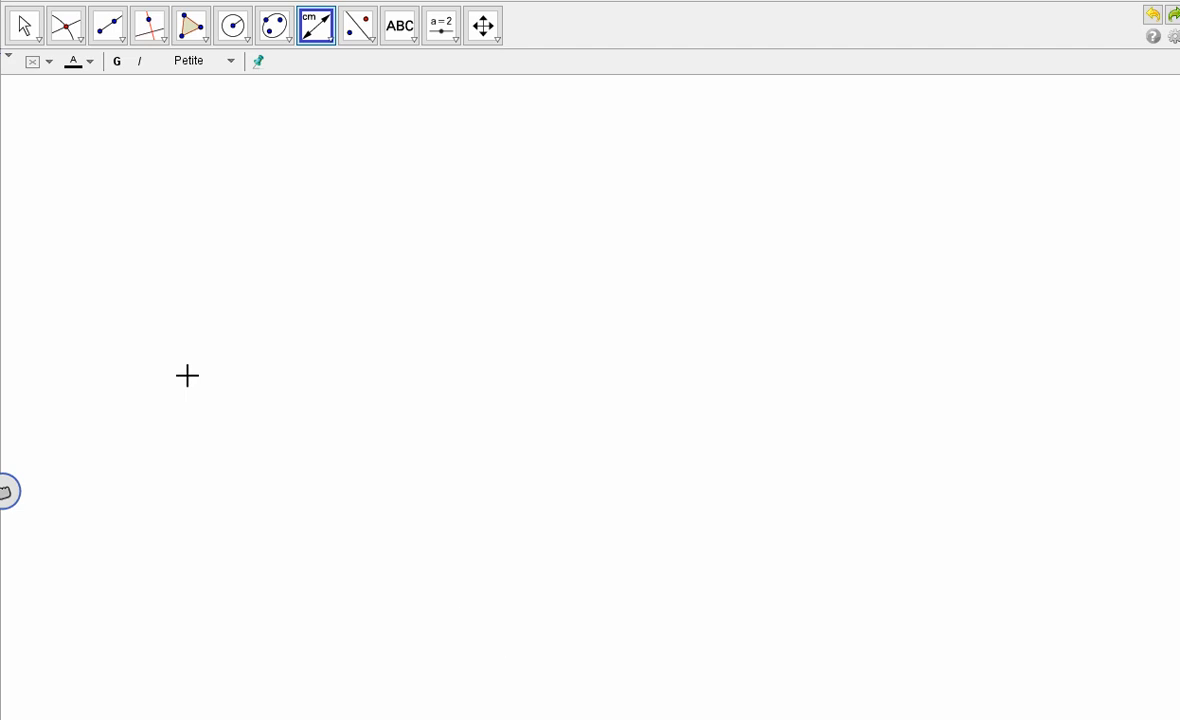
left_click(113, 38)
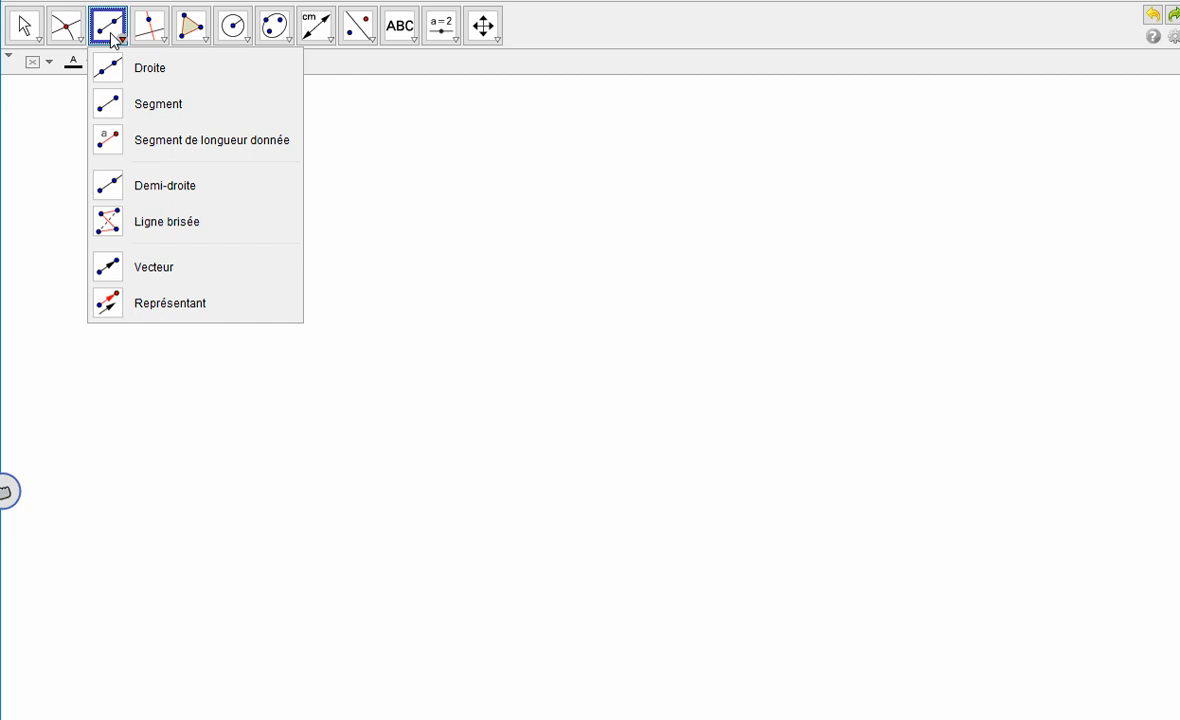
left_click(158, 141)
left_click(396, 492)
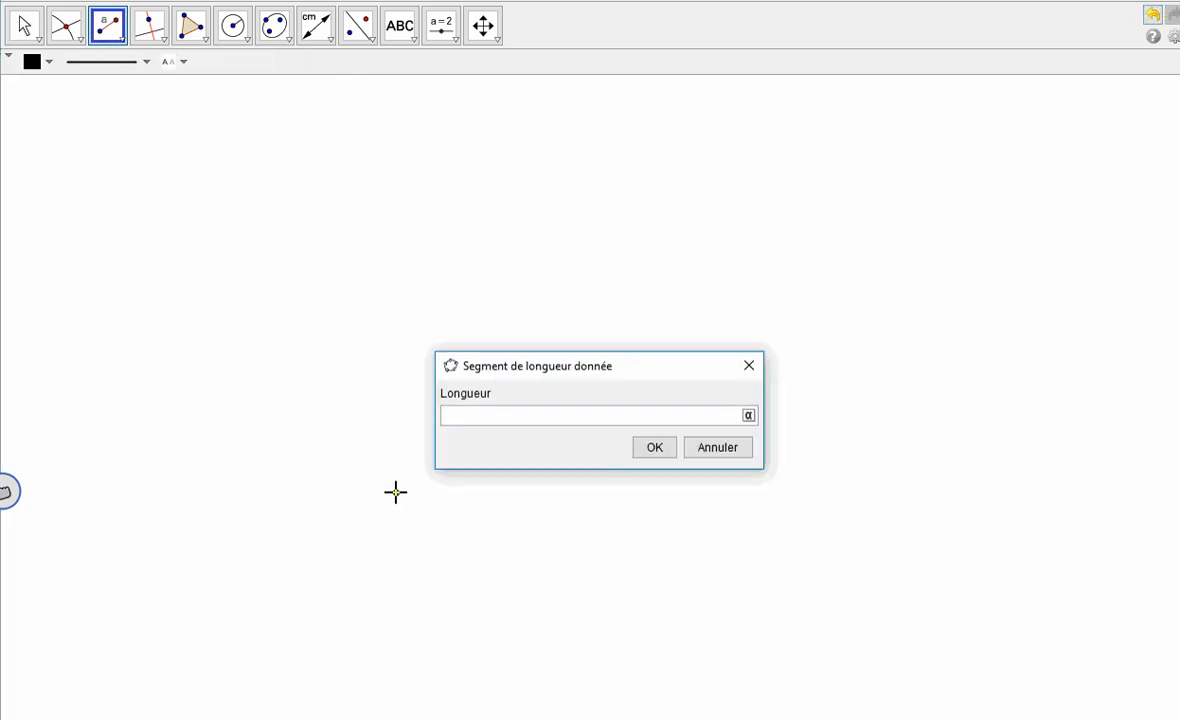
type("5")
key("Return")
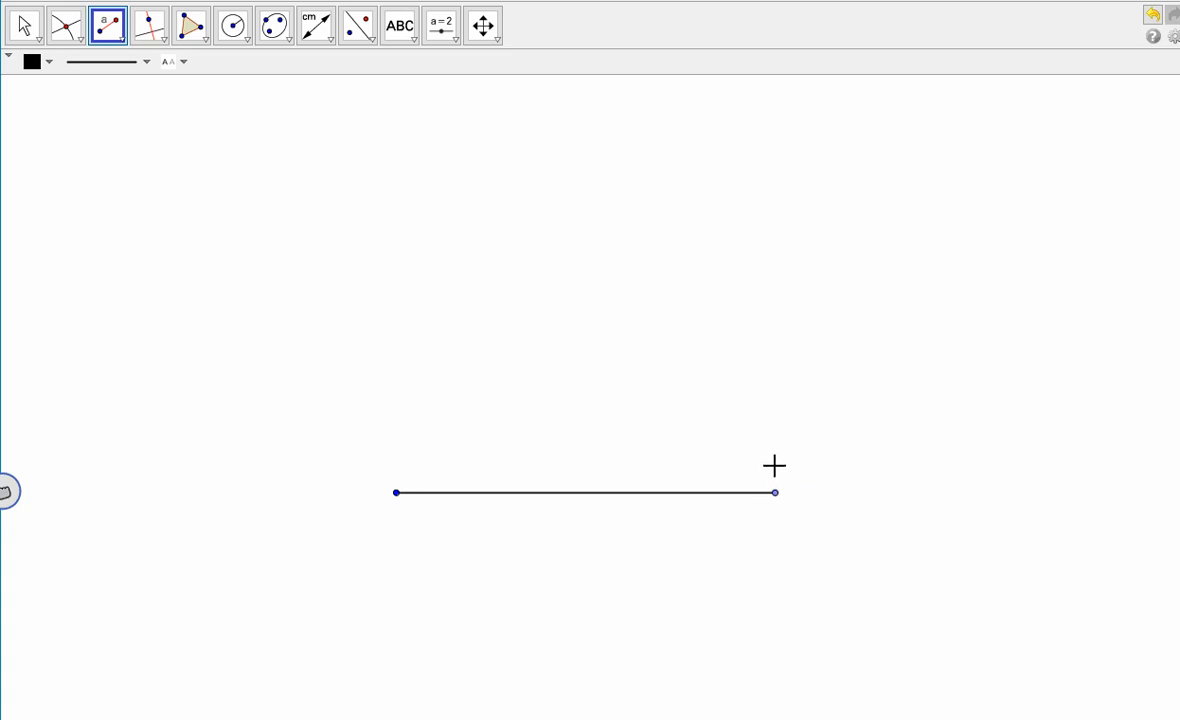
Create a 30° counterclockwise angle of given size from the new segment's right endpoint, with its vertex at the left endpoint.
left_click(327, 33)
left_click(328, 34)
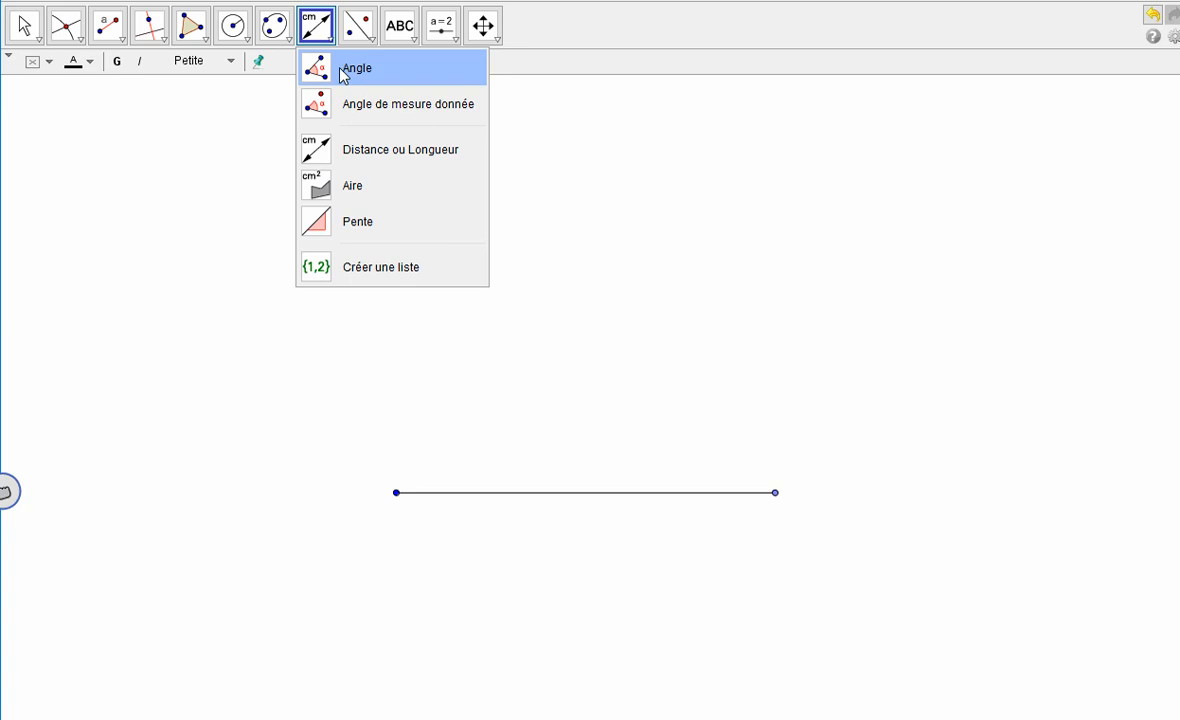
left_click(352, 113)
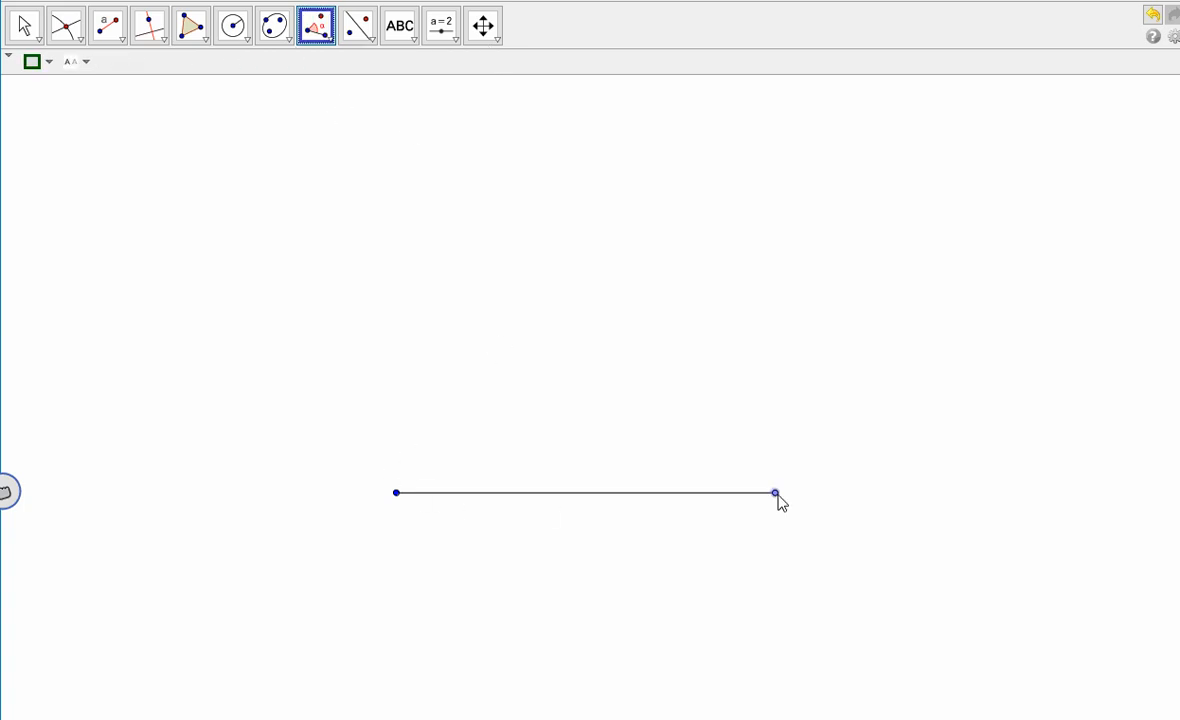
left_click(775, 493)
left_click(396, 493)
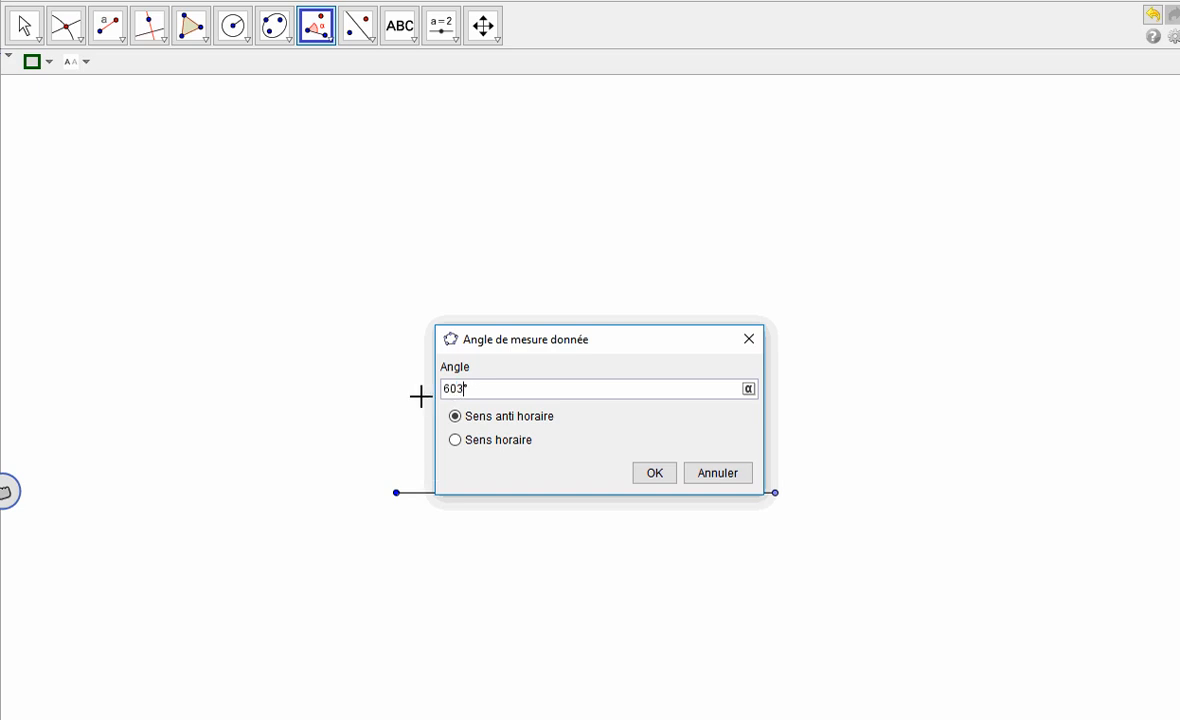
type("30")
left_click(652, 475)
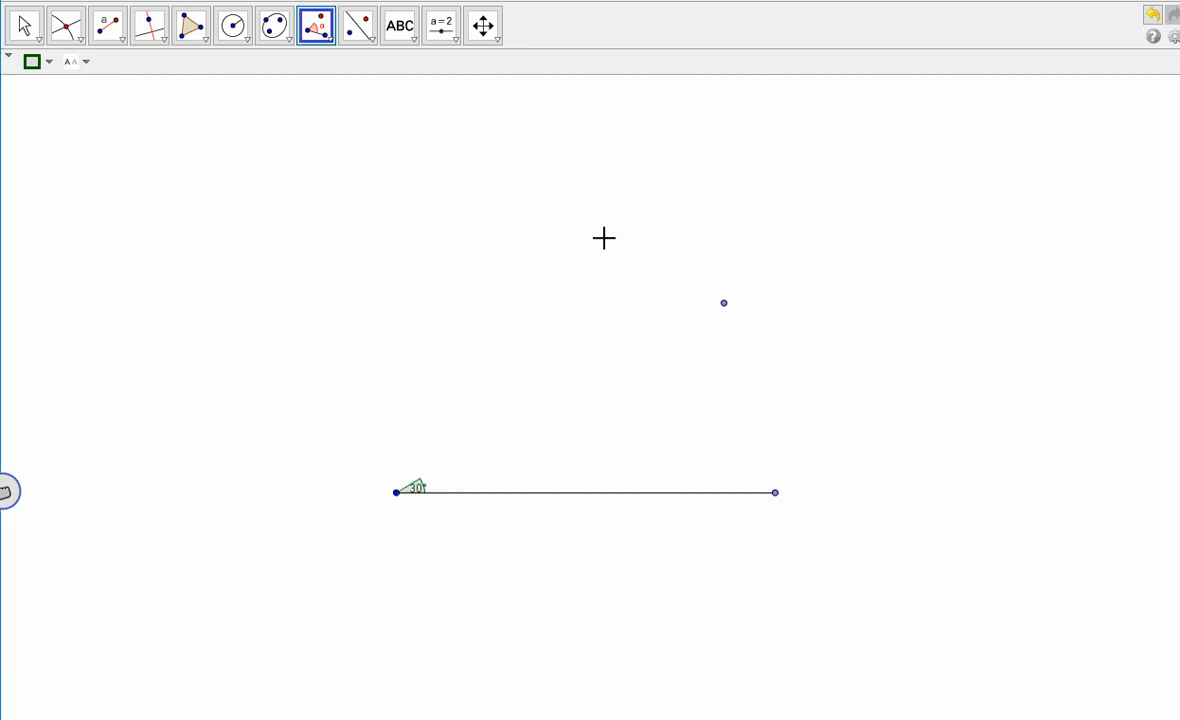
Draw a ray from the segment's left endpoint through the point that defines the 30° angle.
left_click(112, 38)
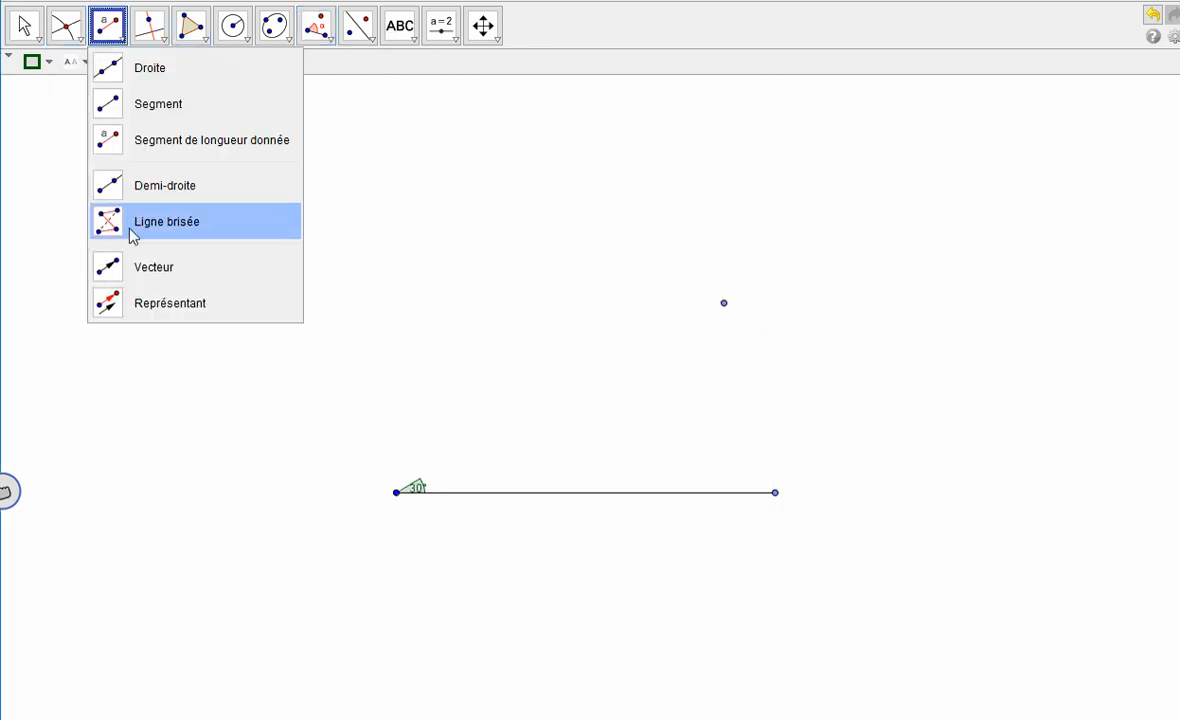
left_click(150, 185)
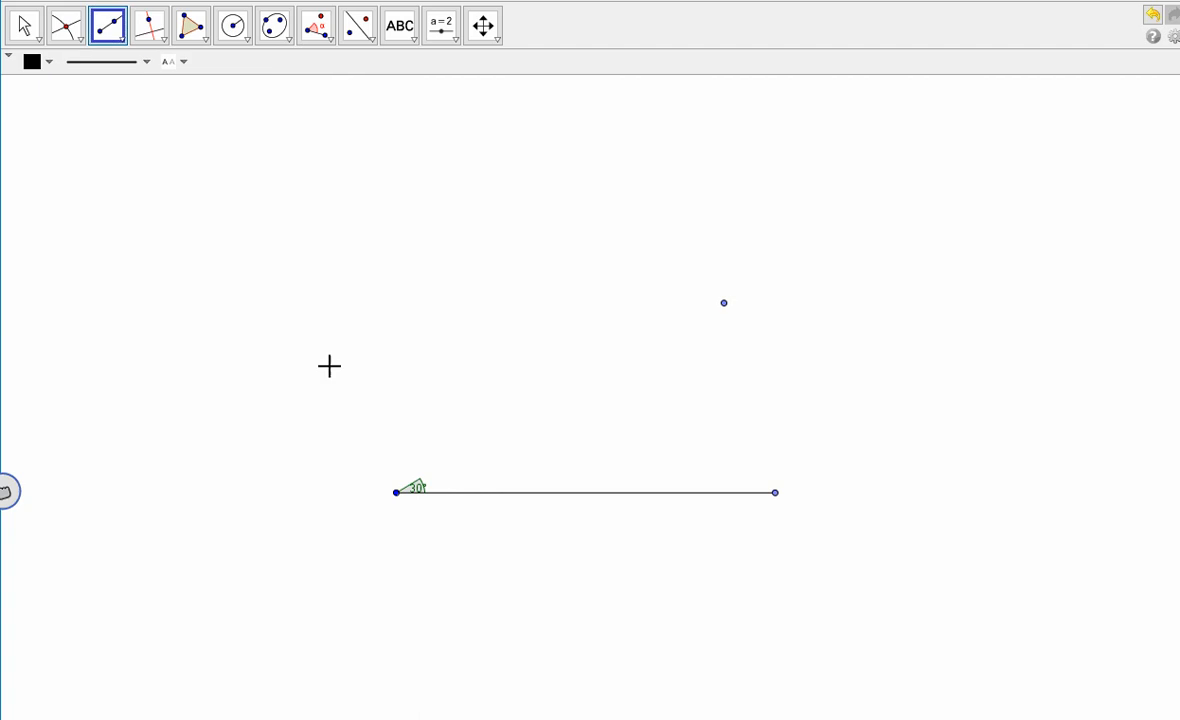
left_click(396, 492)
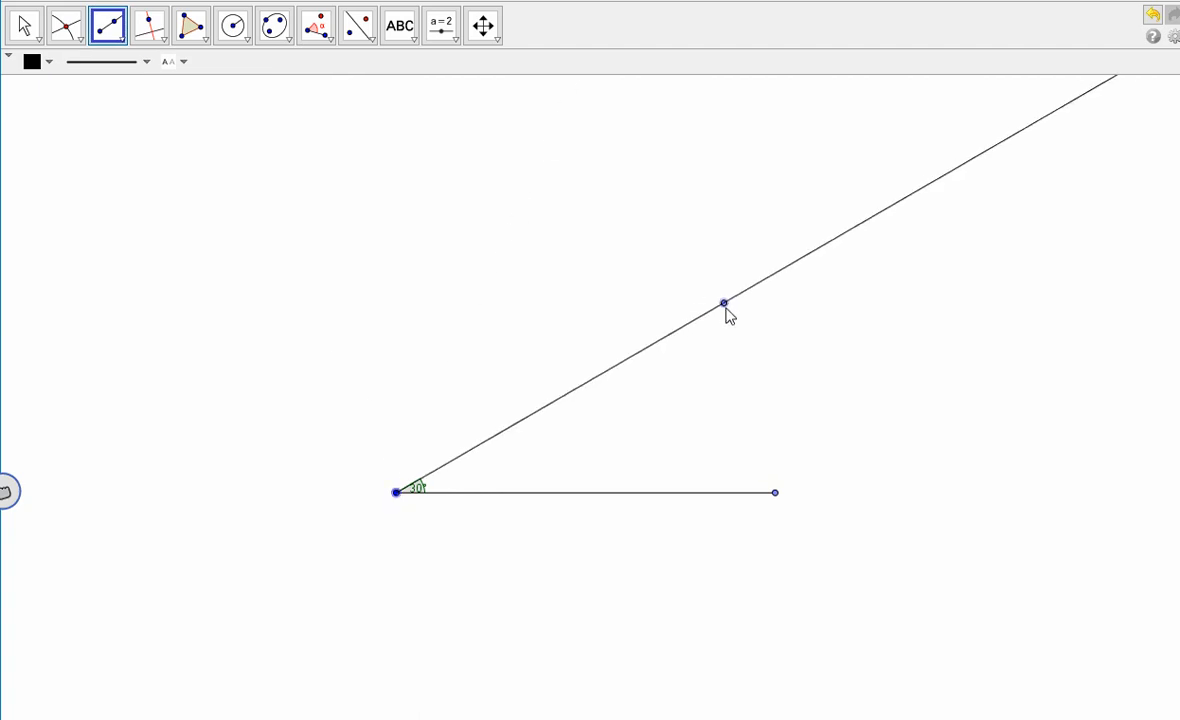
left_click(724, 303)
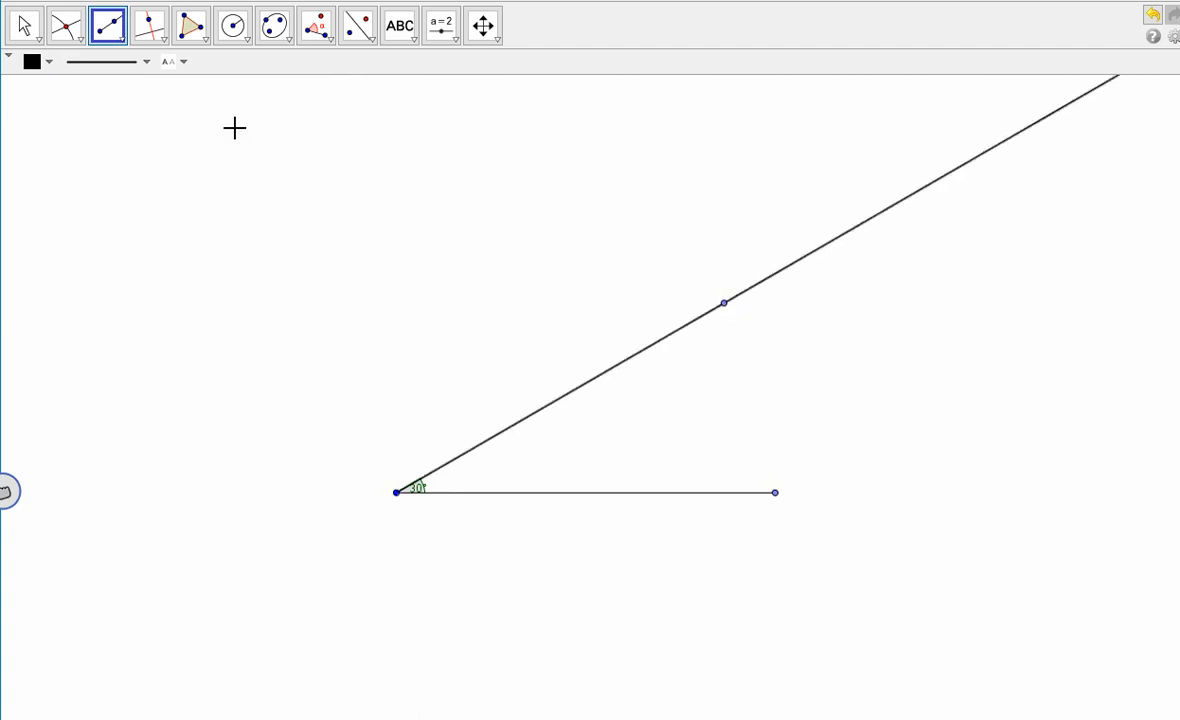
Create a 50° clockwise angle of given size from the base's left endpoint, with its vertex at the right endpoint.
left_click(316, 26)
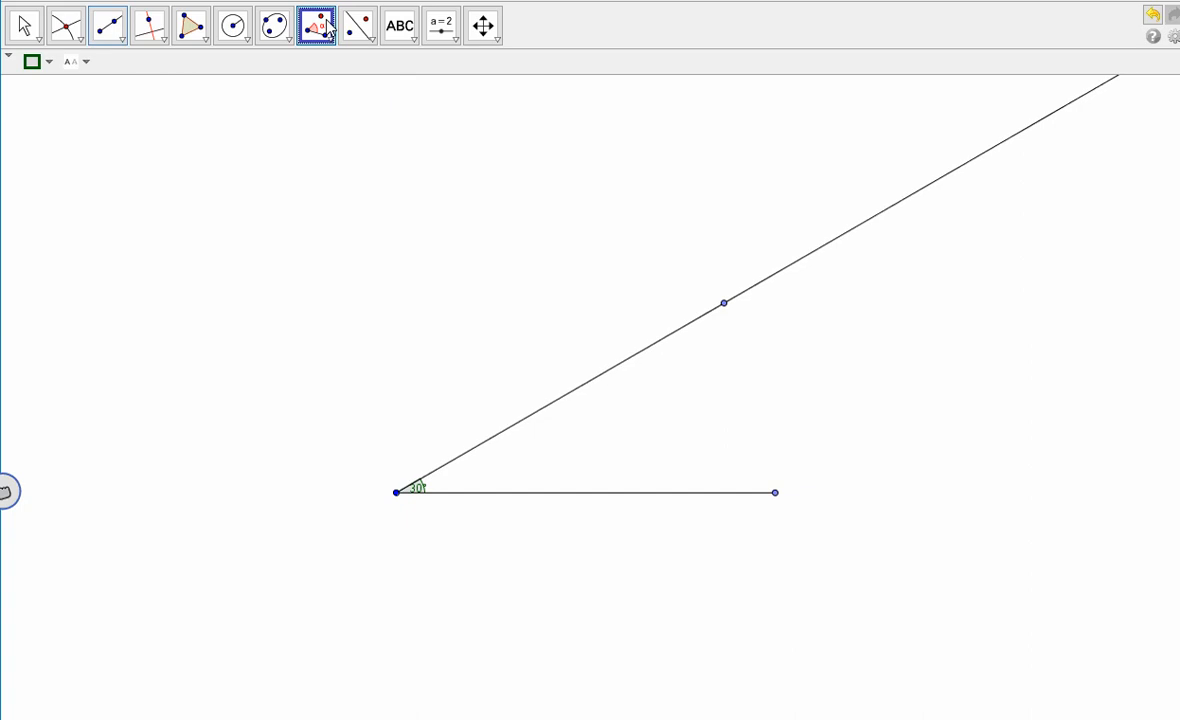
left_click(398, 492)
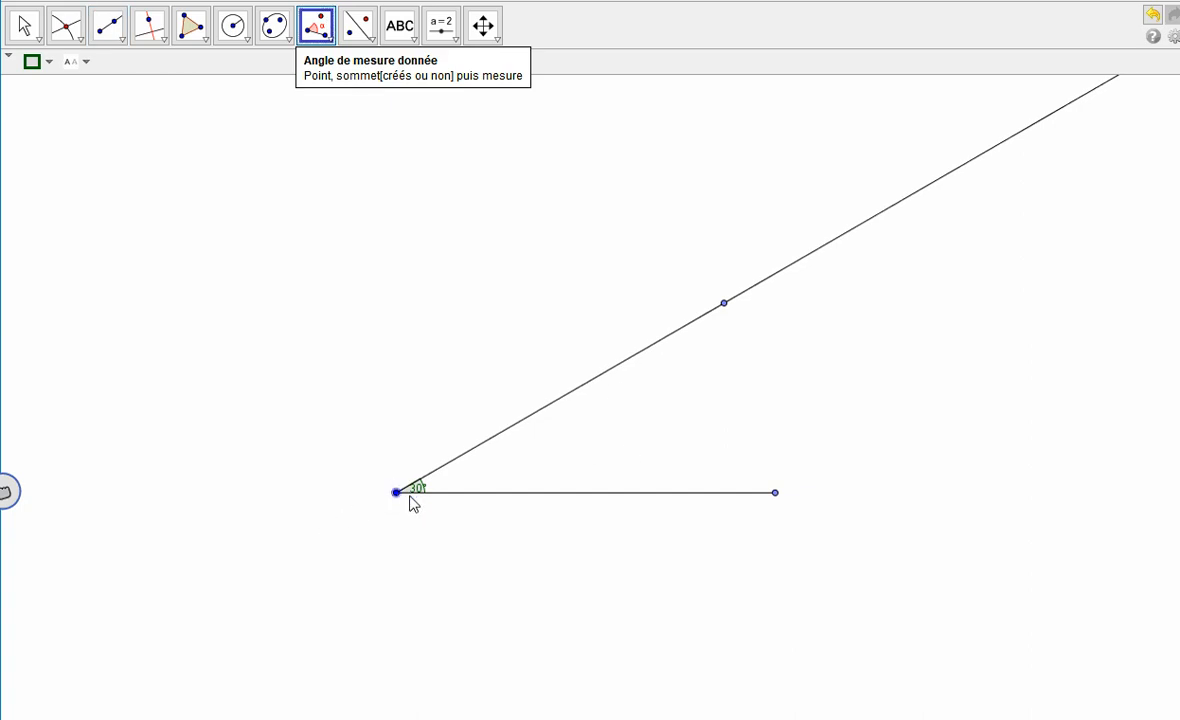
left_click(775, 493)
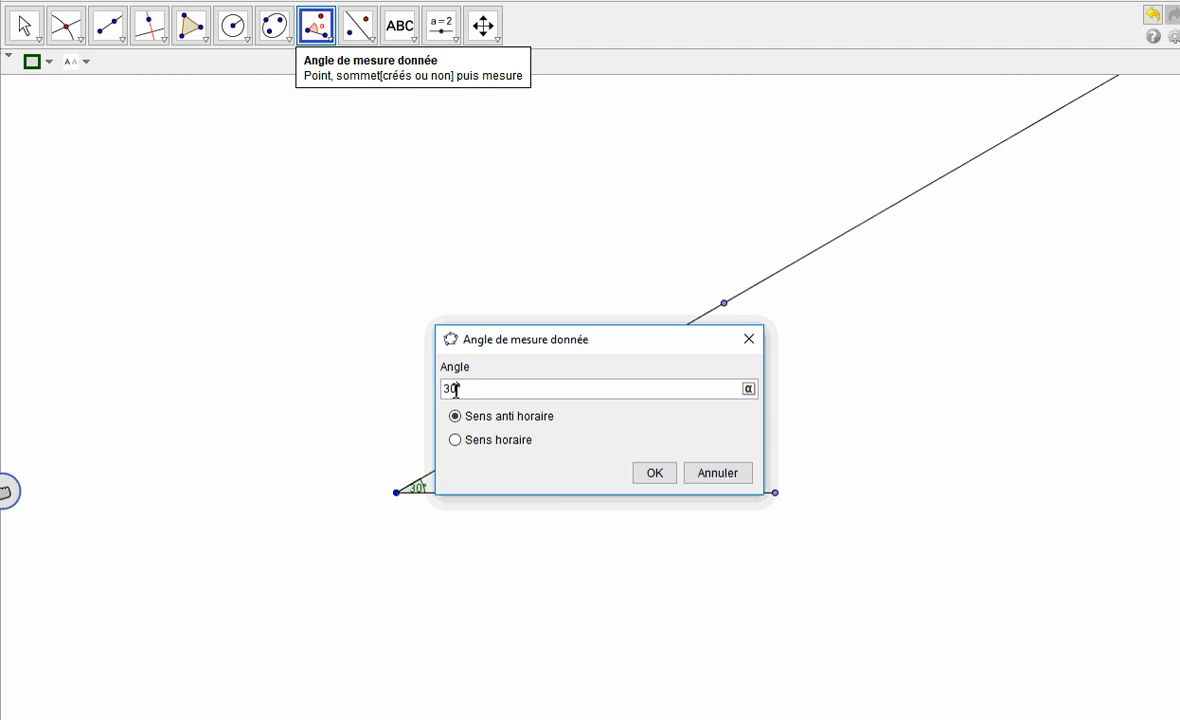
left_click_drag(455, 390, 417, 392)
left_click_drag(640, 339, 435, 234)
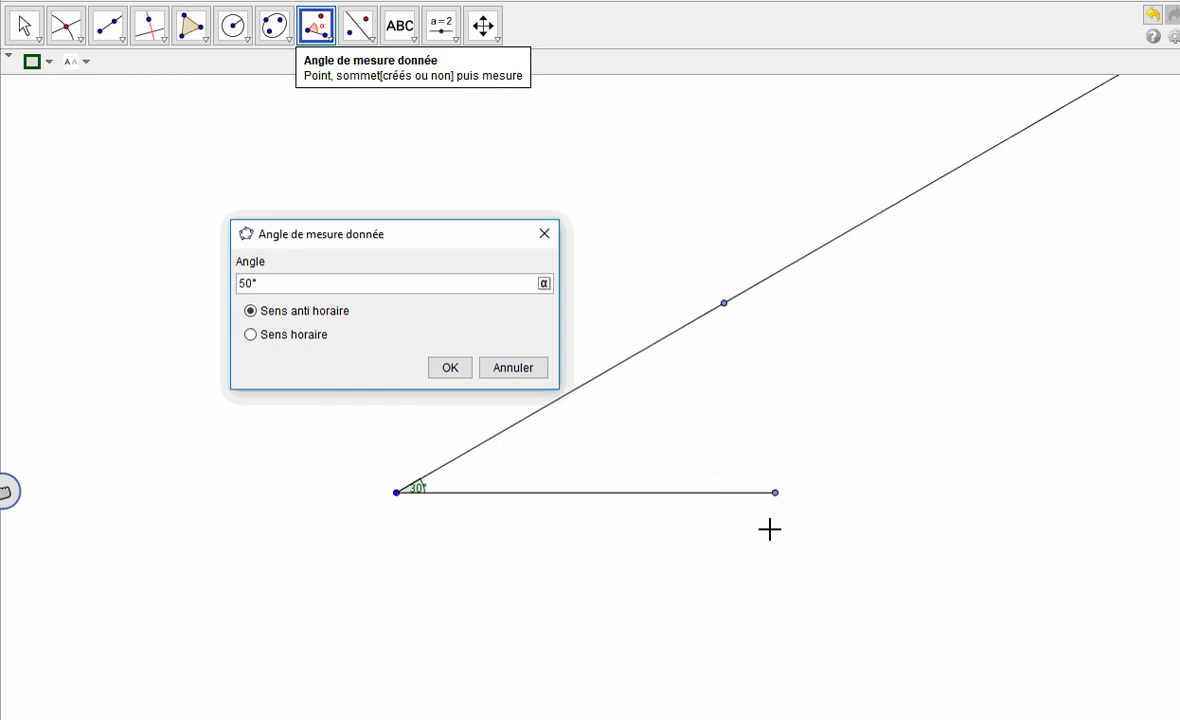
left_click(268, 335)
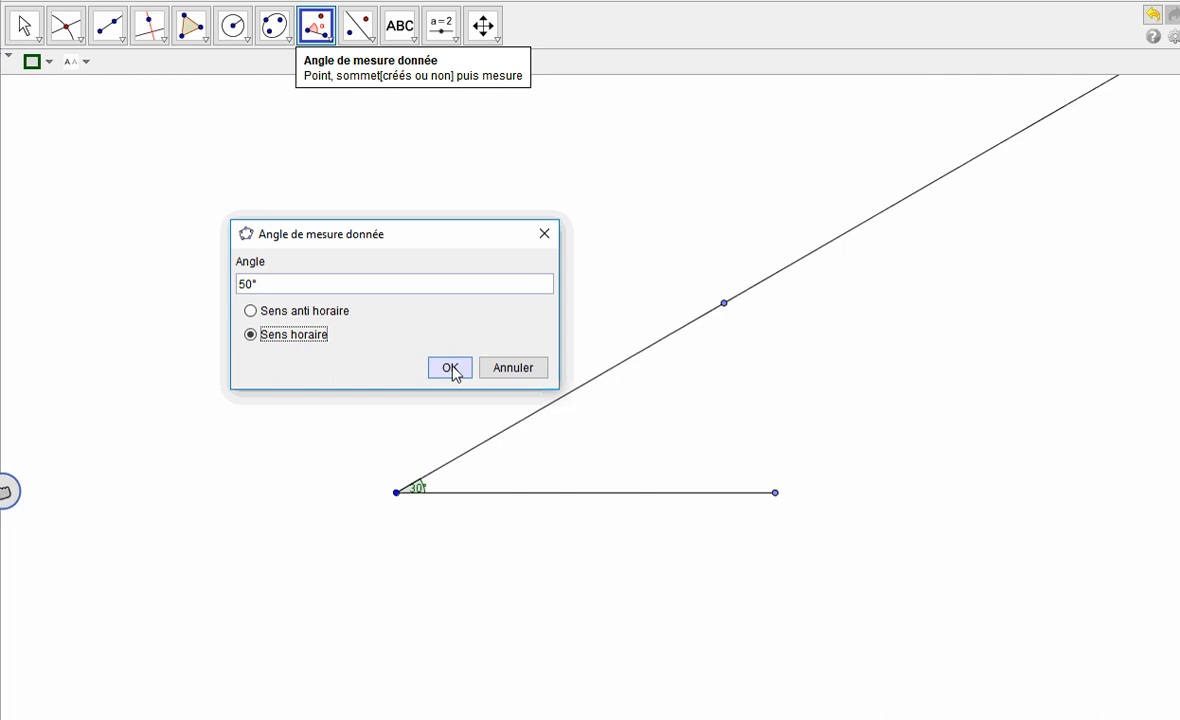
left_click(450, 368)
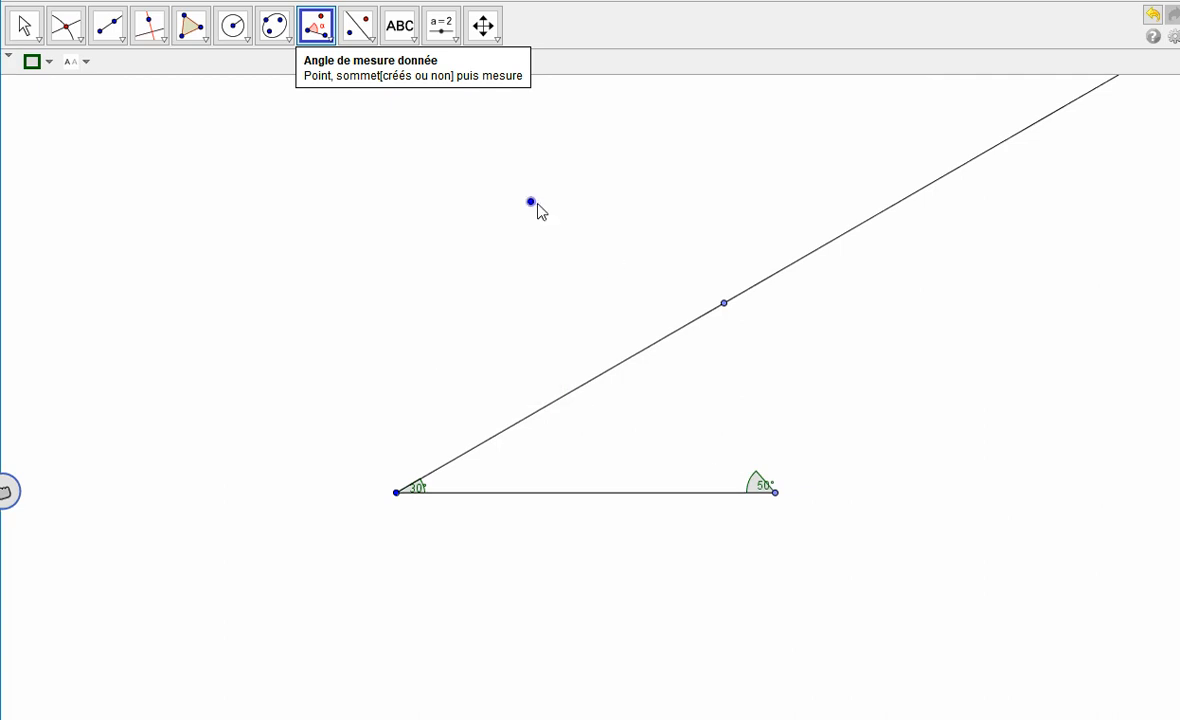
Draw a ray from the base's right endpoint through the point defining the 50° angle, and mark its intersection with the first ray.
left_click(110, 32)
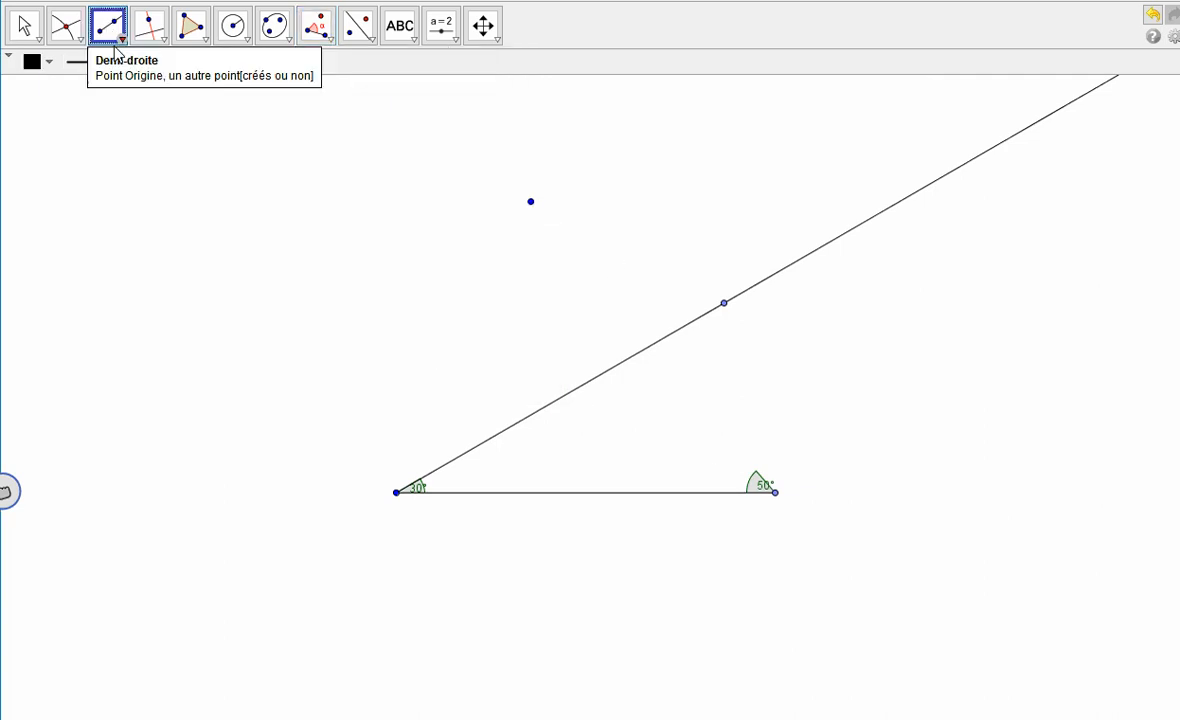
left_click(775, 492)
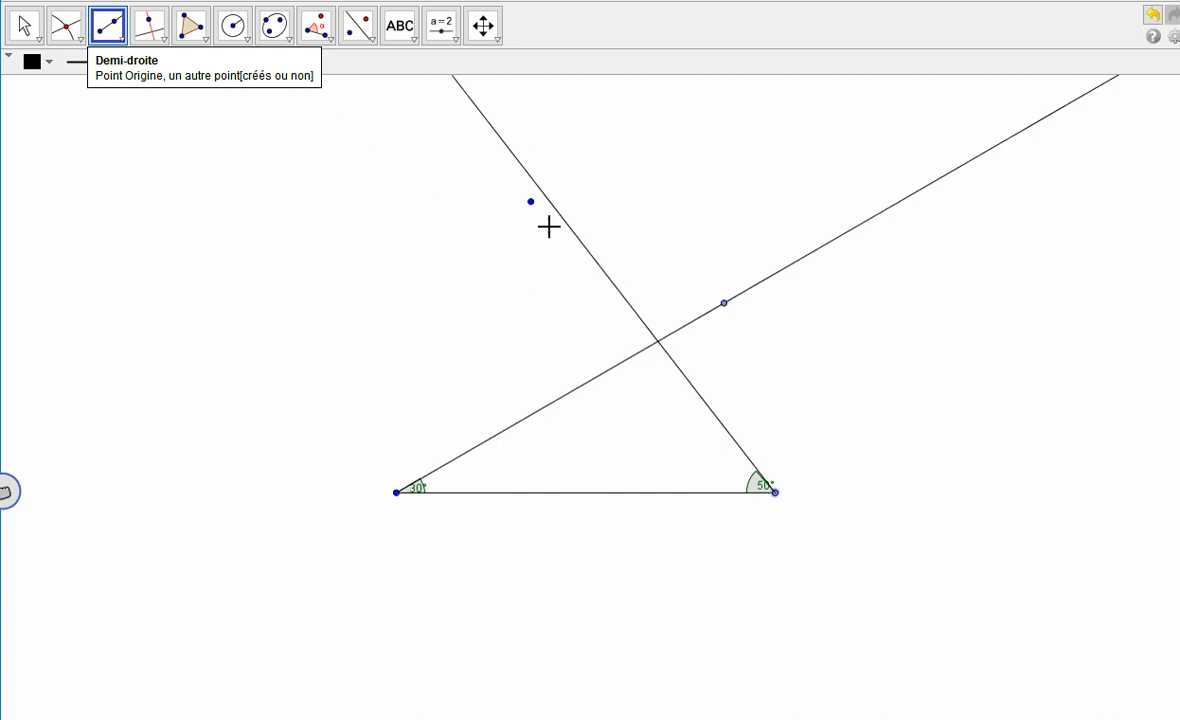
left_click(533, 212)
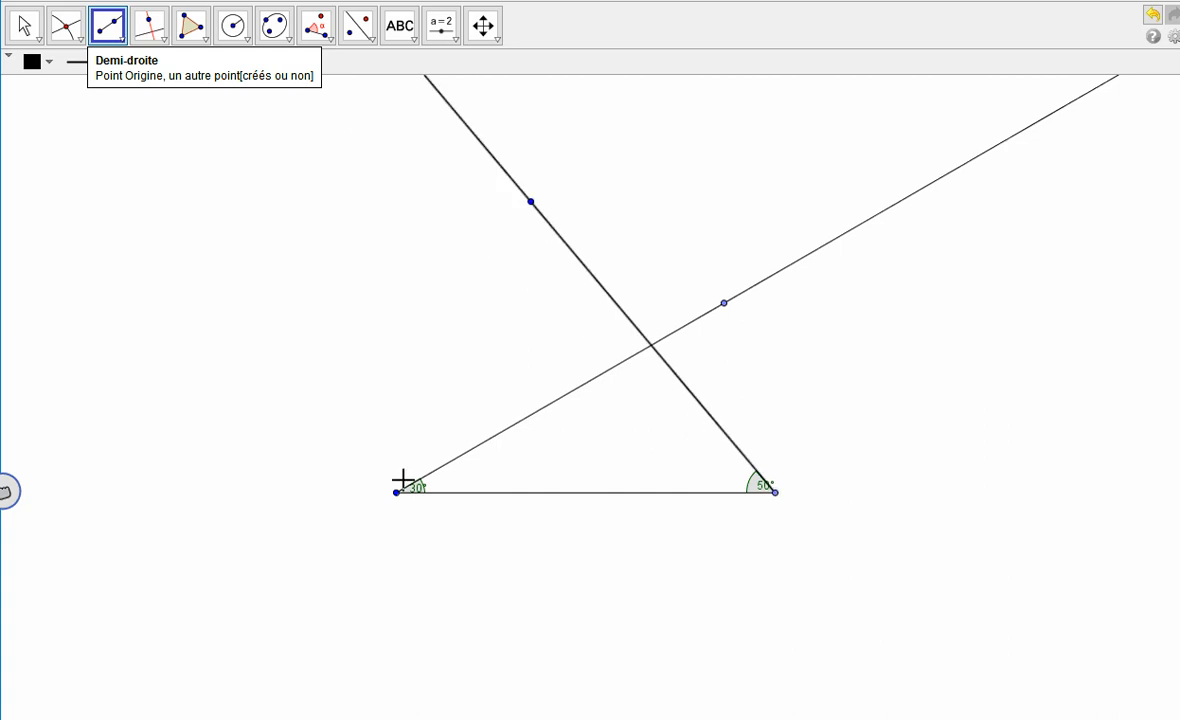
left_click(66, 25)
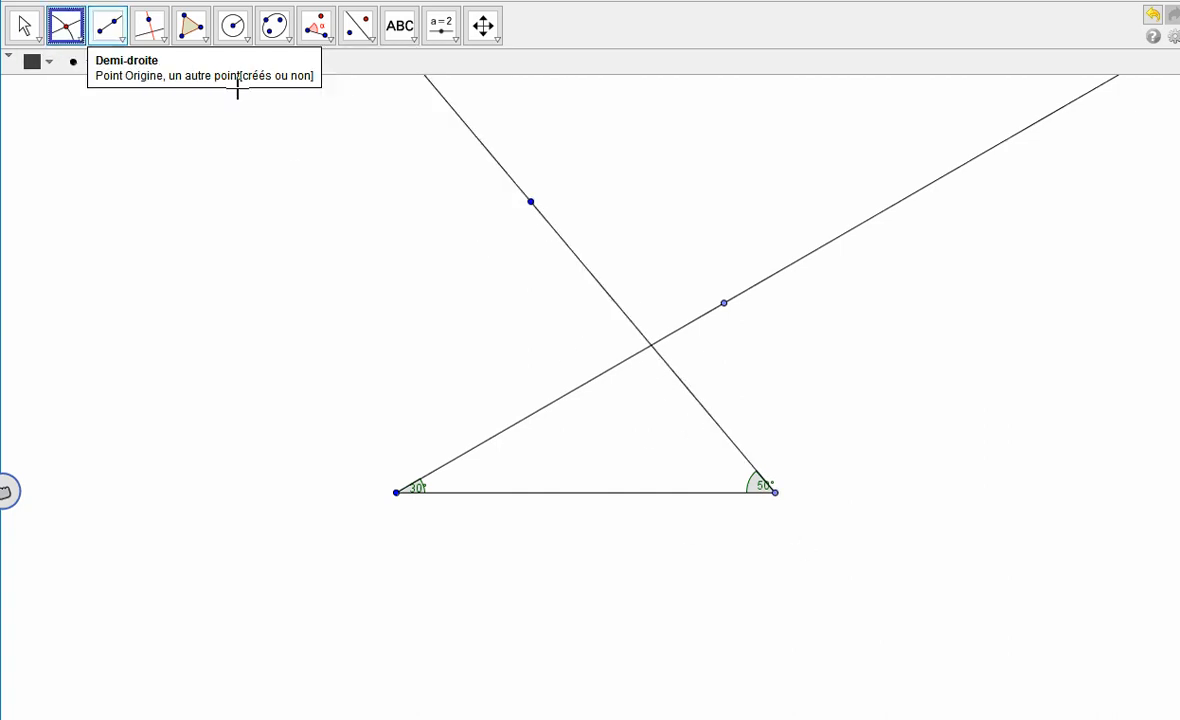
left_click(651, 346)
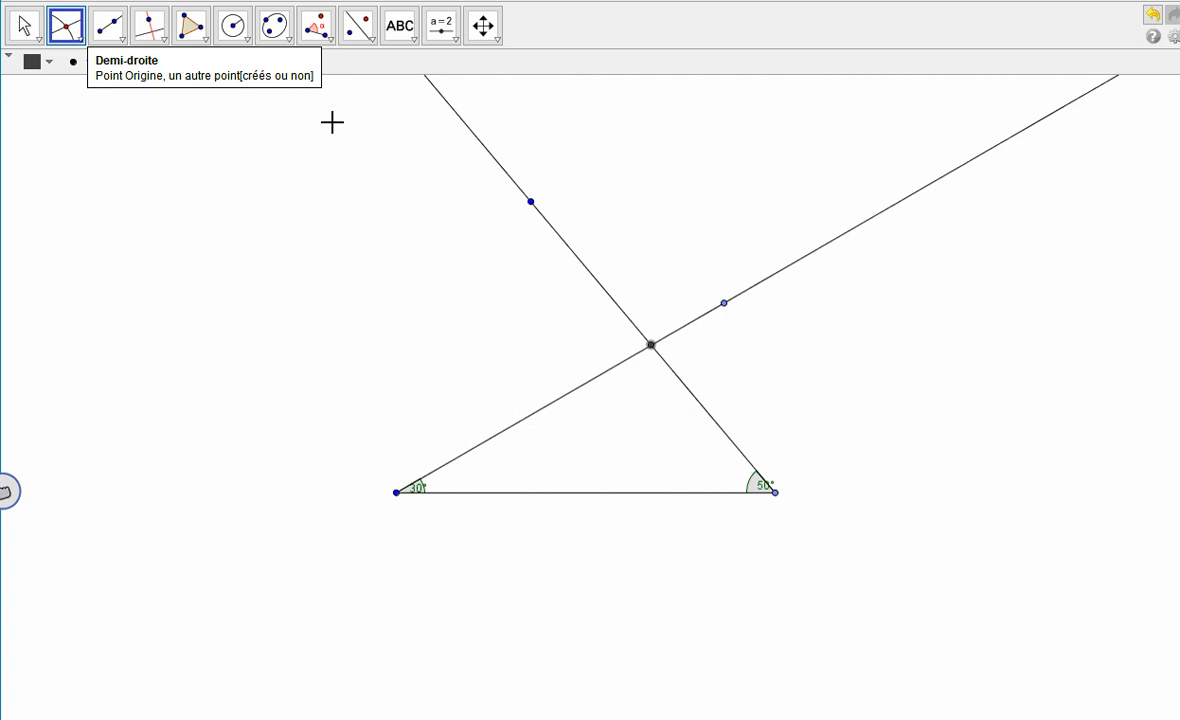
Create a triangle polygon from the rays' intersection point and the base's two endpoints.
left_click(192, 25)
left_click(653, 348)
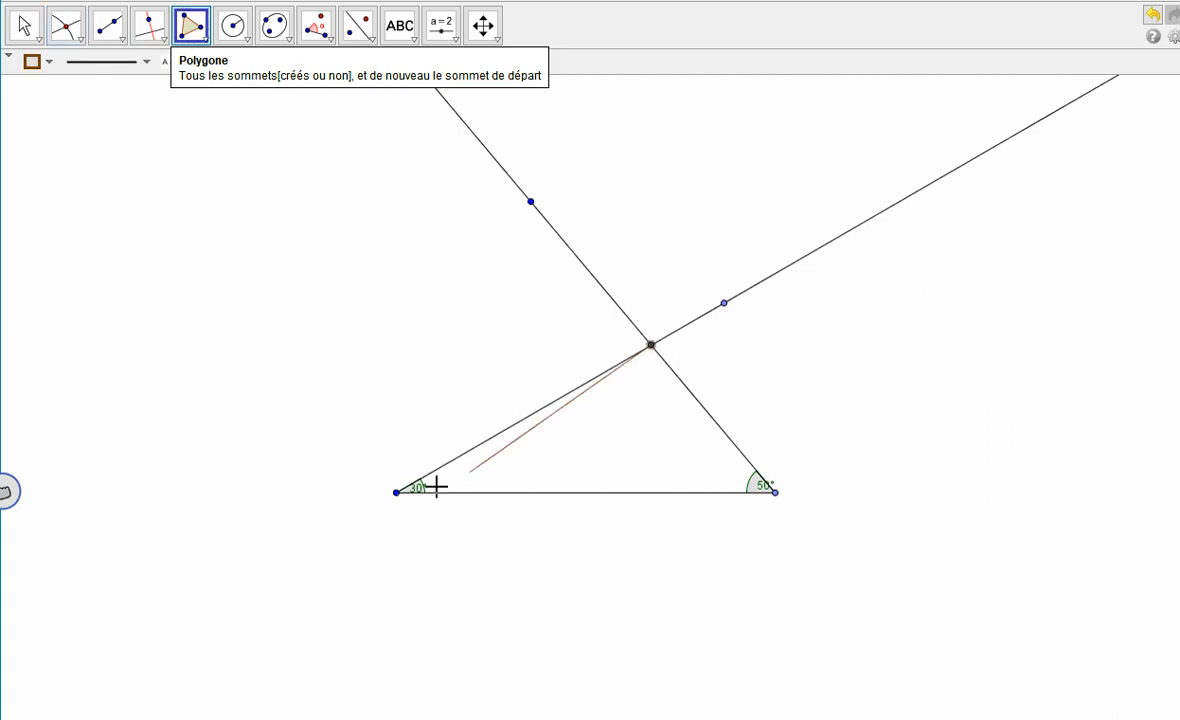
left_click(396, 492)
left_click(775, 491)
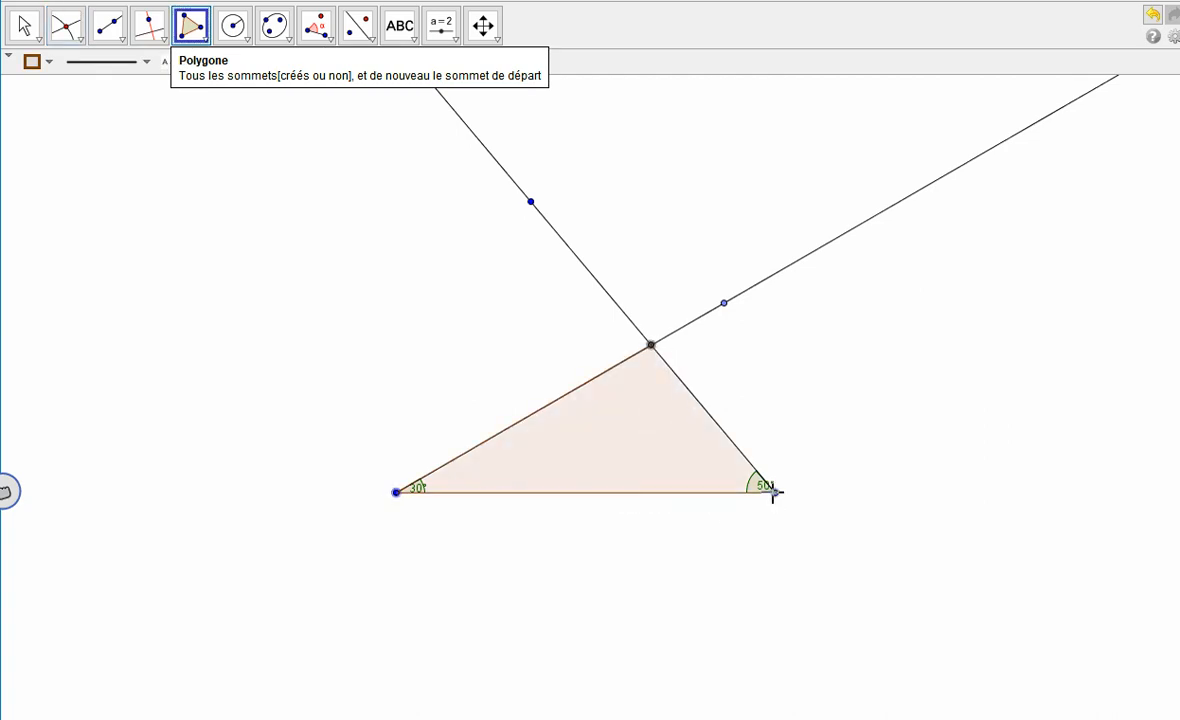
left_click(652, 348)
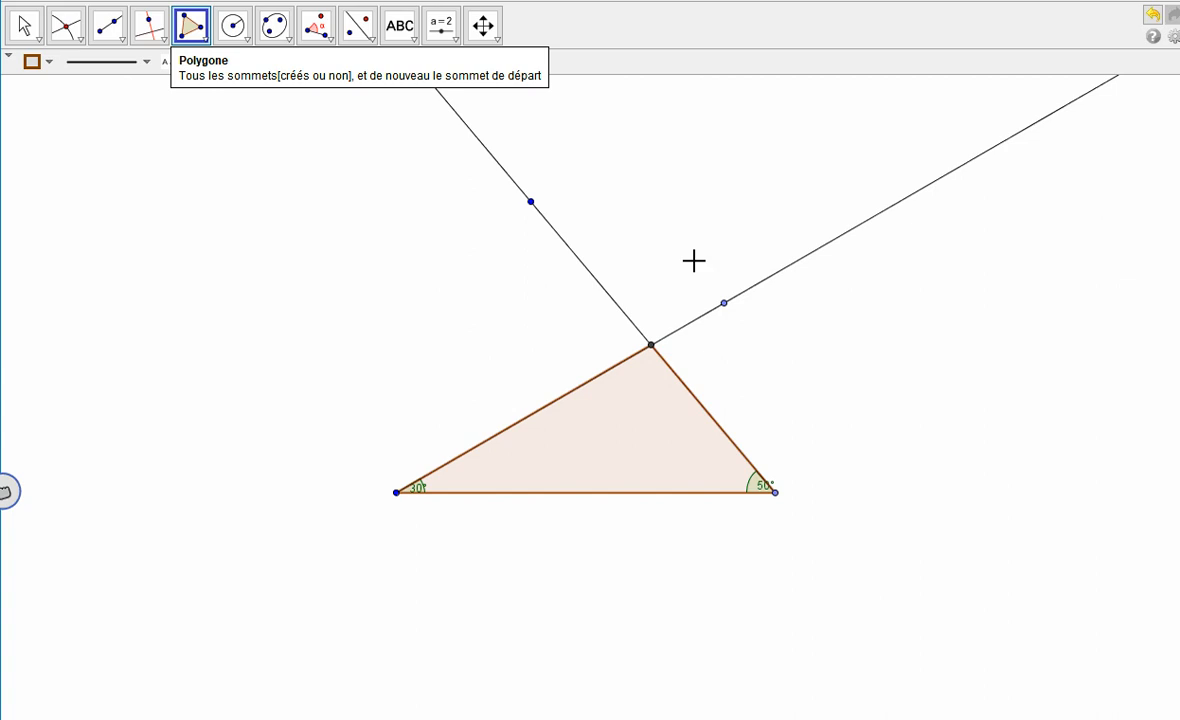
Add a length measurement to the triangle's base.
left_click(320, 38)
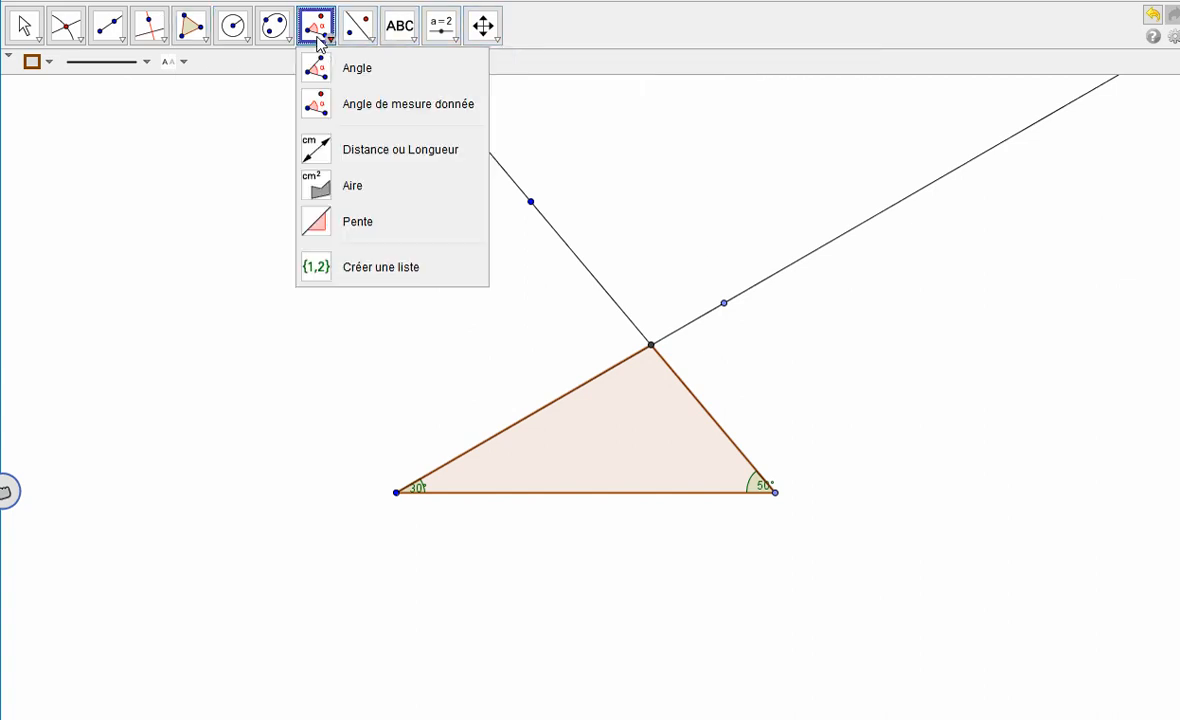
left_click(358, 150)
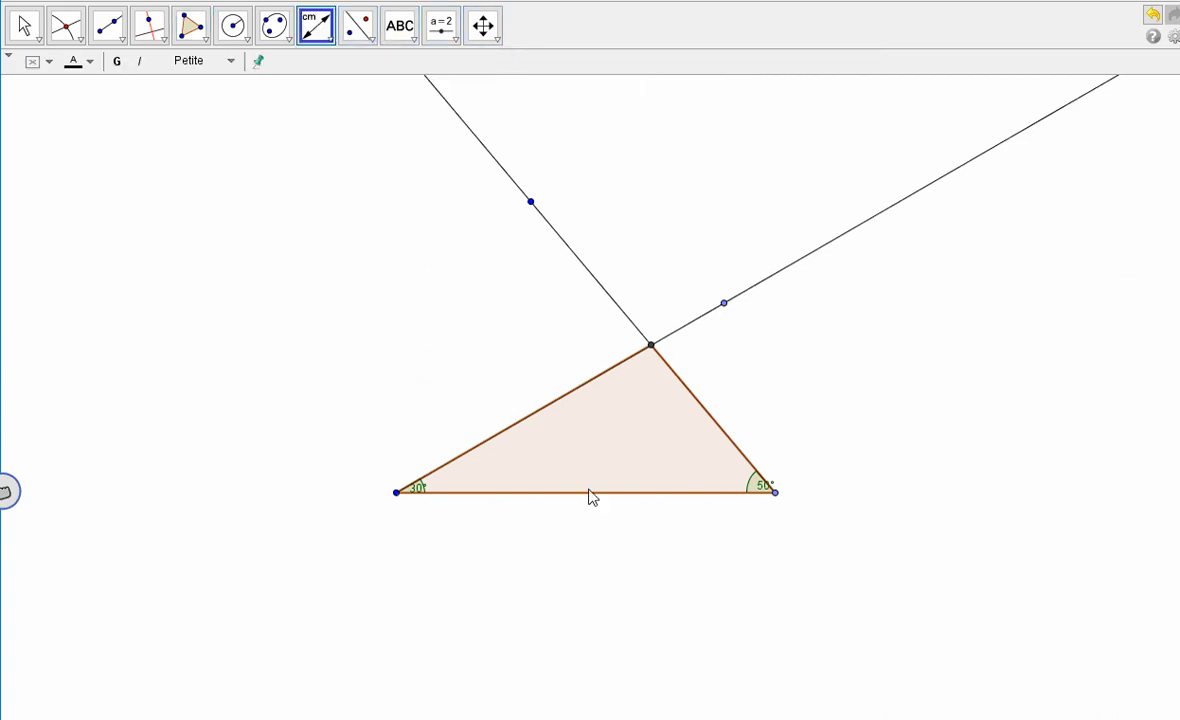
left_click(610, 494)
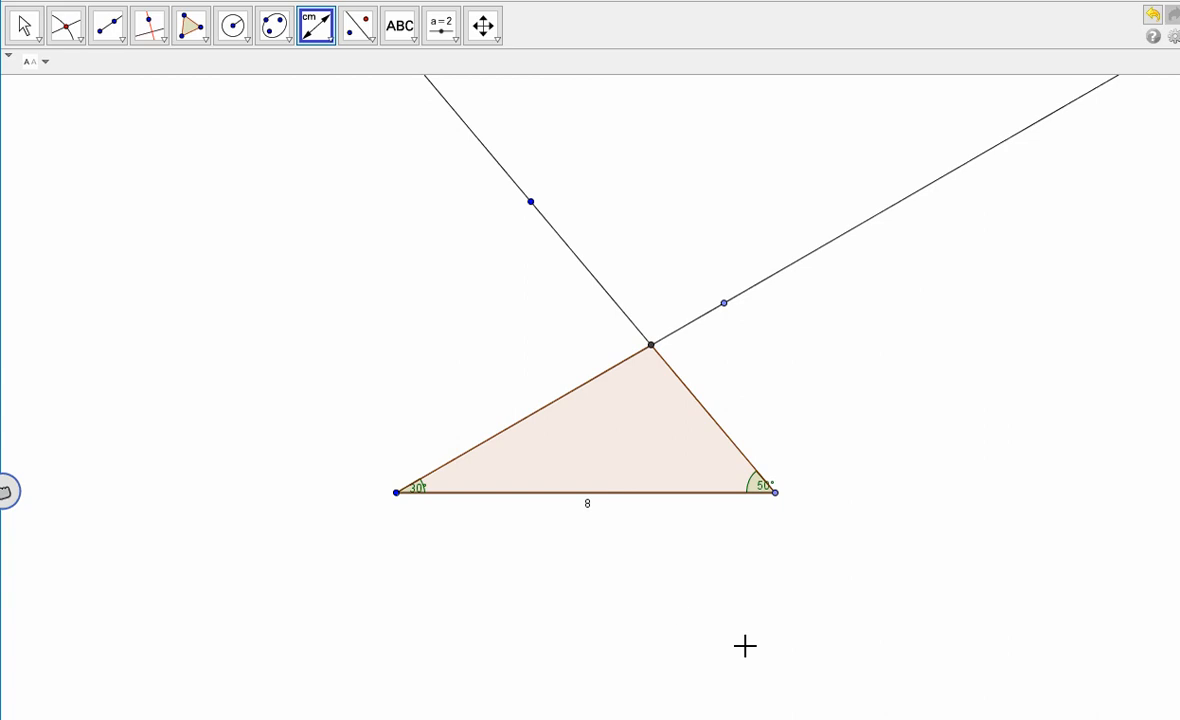